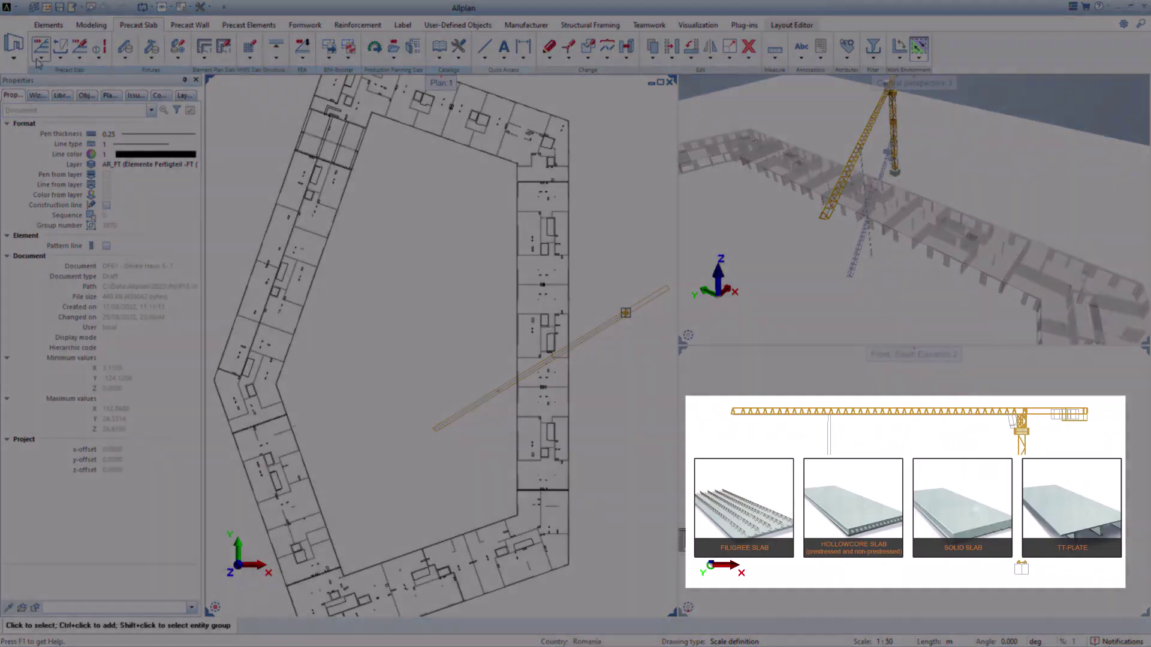
Design a Half Floor precast slab region spanning the right wing between two corner points.
click(39, 59)
click(43, 66)
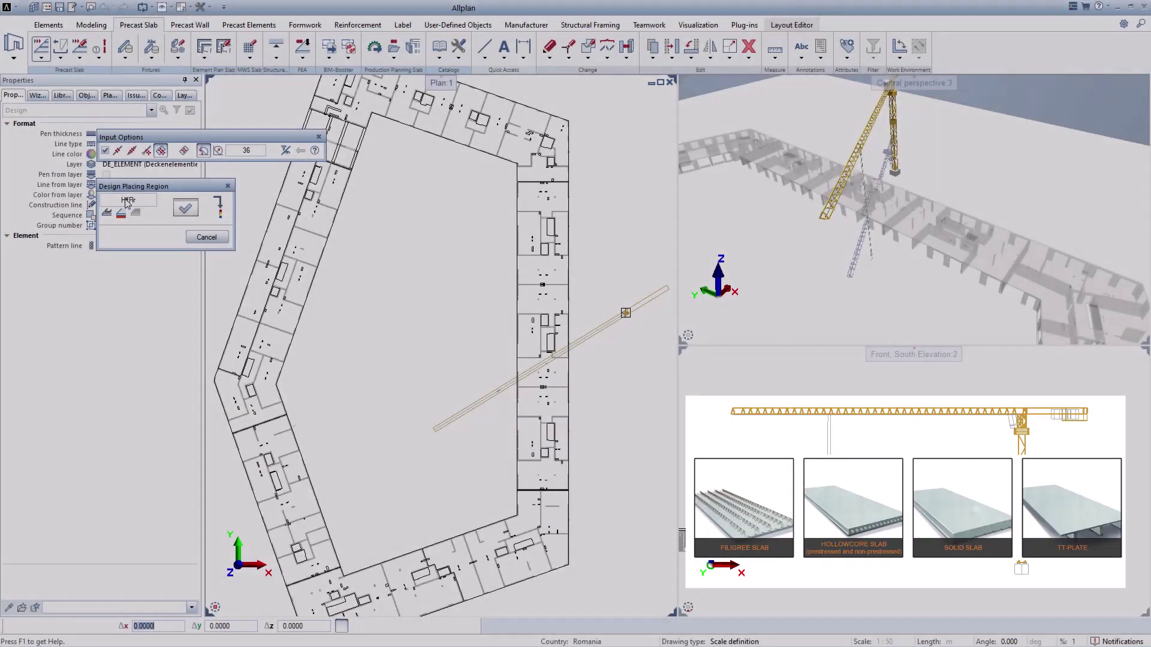
click(128, 201)
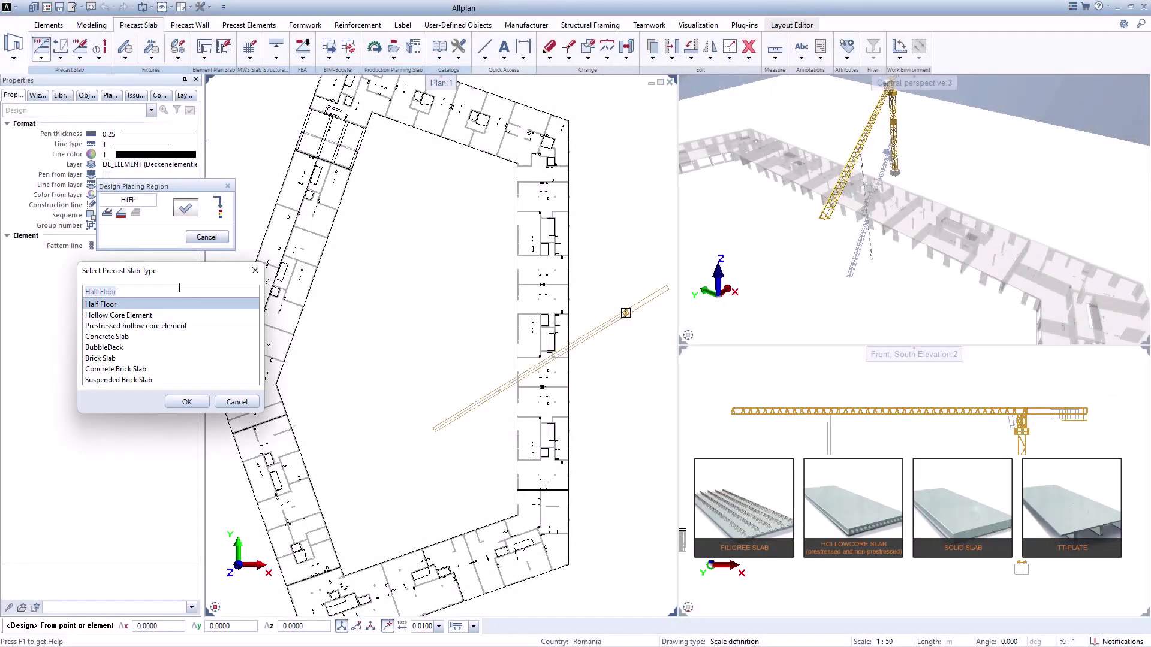
click(187, 402)
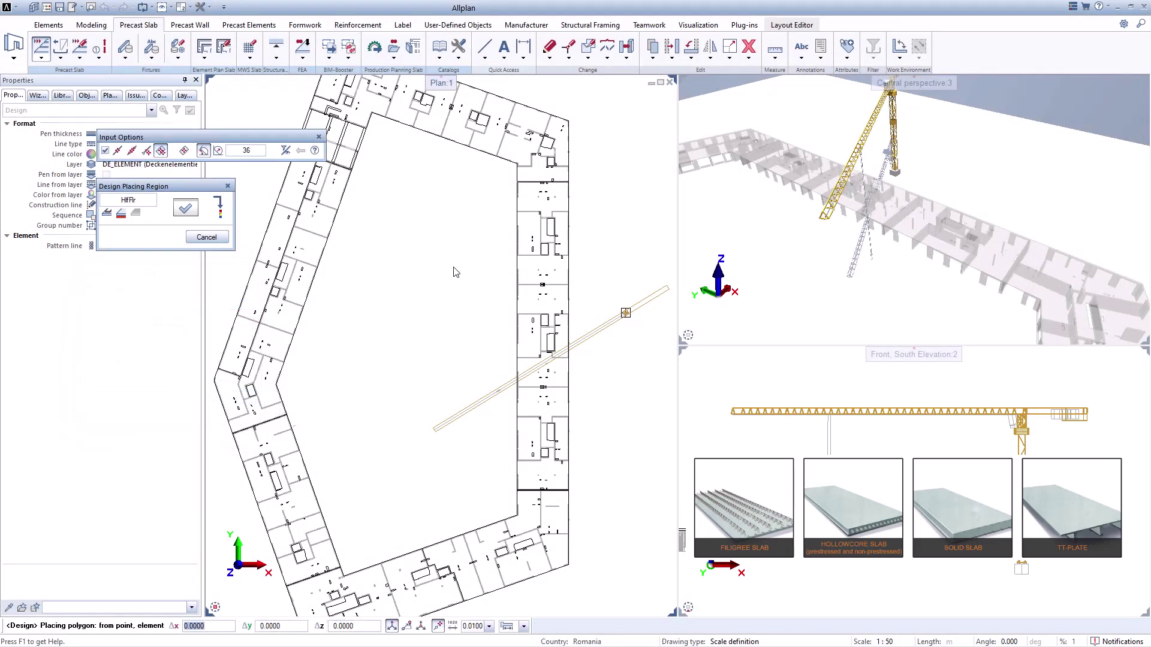
click(505, 172)
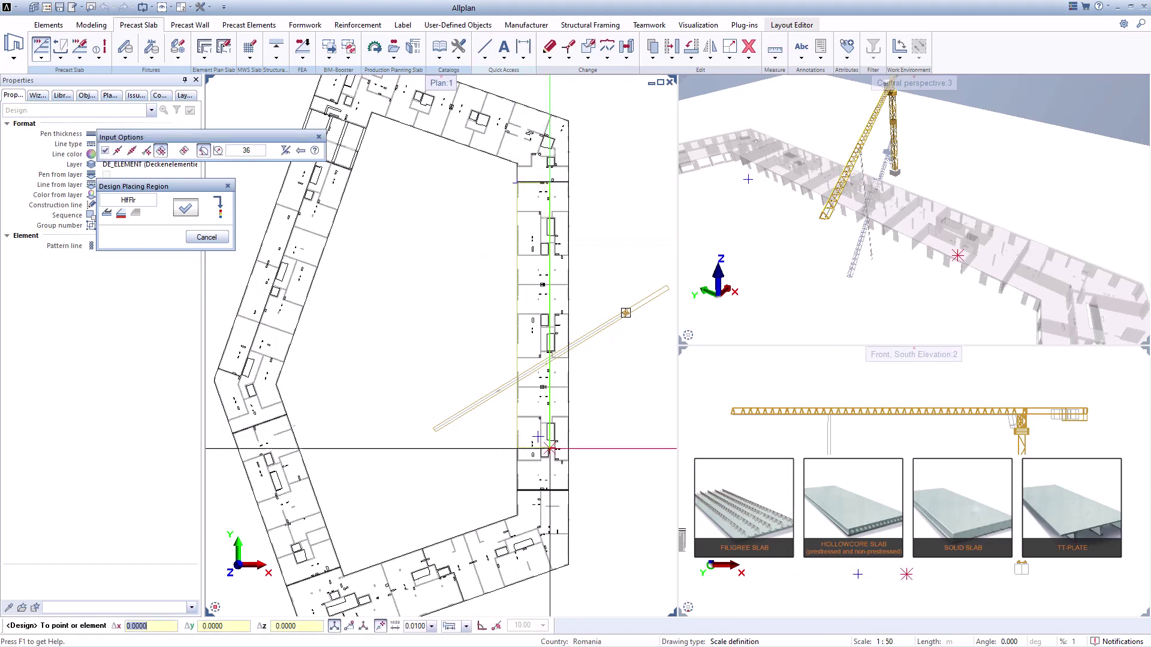
click(569, 490)
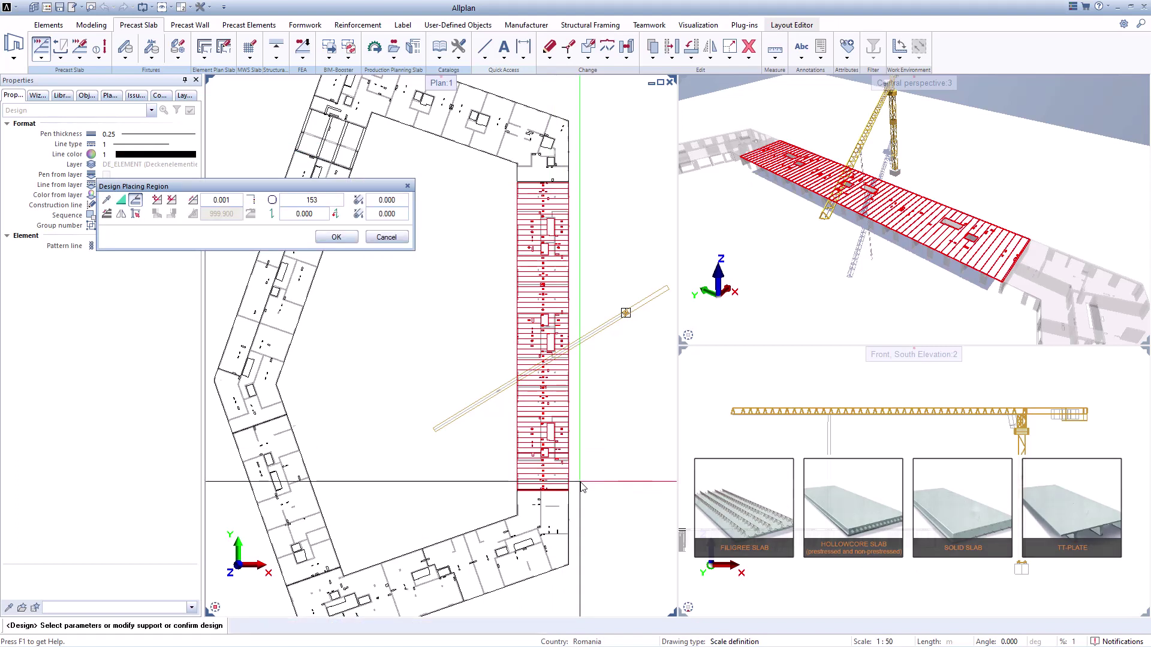
Accept the half-floor layout and select a configuration from the tower crane's data table.
key(Escape)
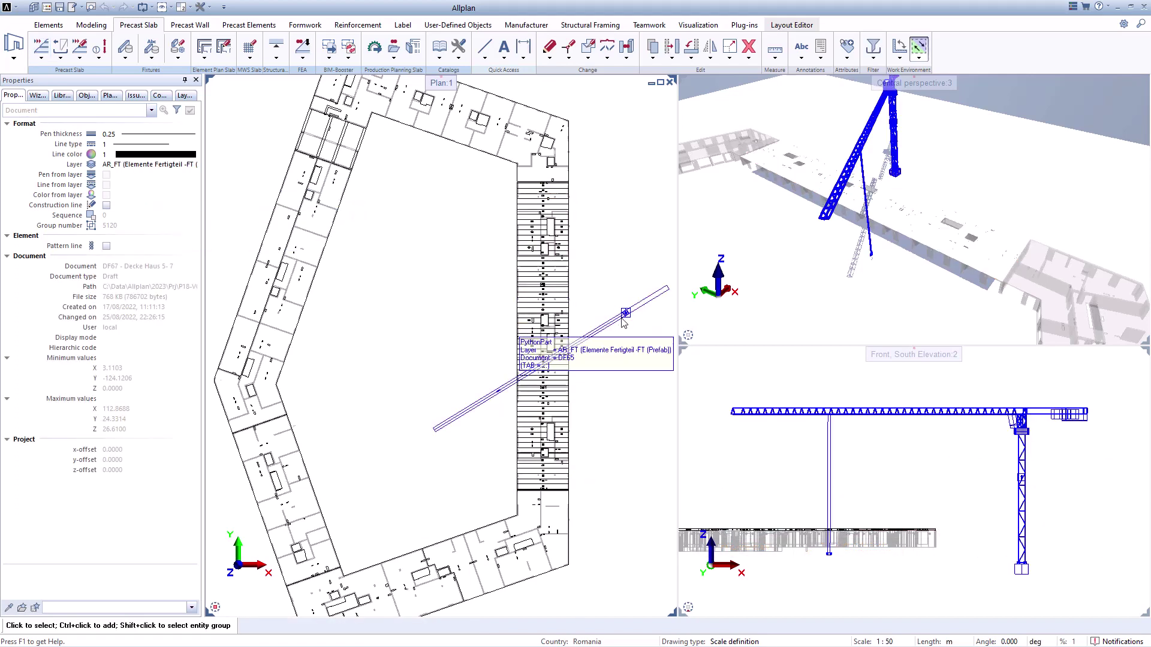
double_click(622, 321)
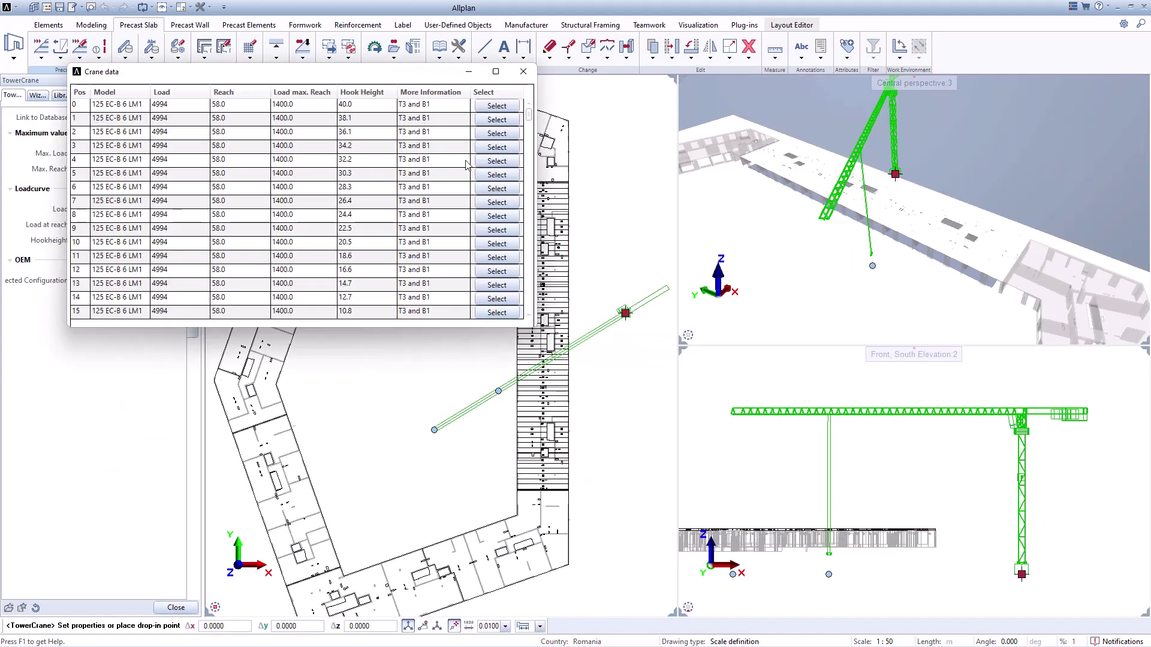
click(496, 160)
Zoom and pan the plan to view the crane load-radius rings, from 4994 kg at 20 m.
scroll(624, 240, up, 2)
scroll(618, 204, up, 4)
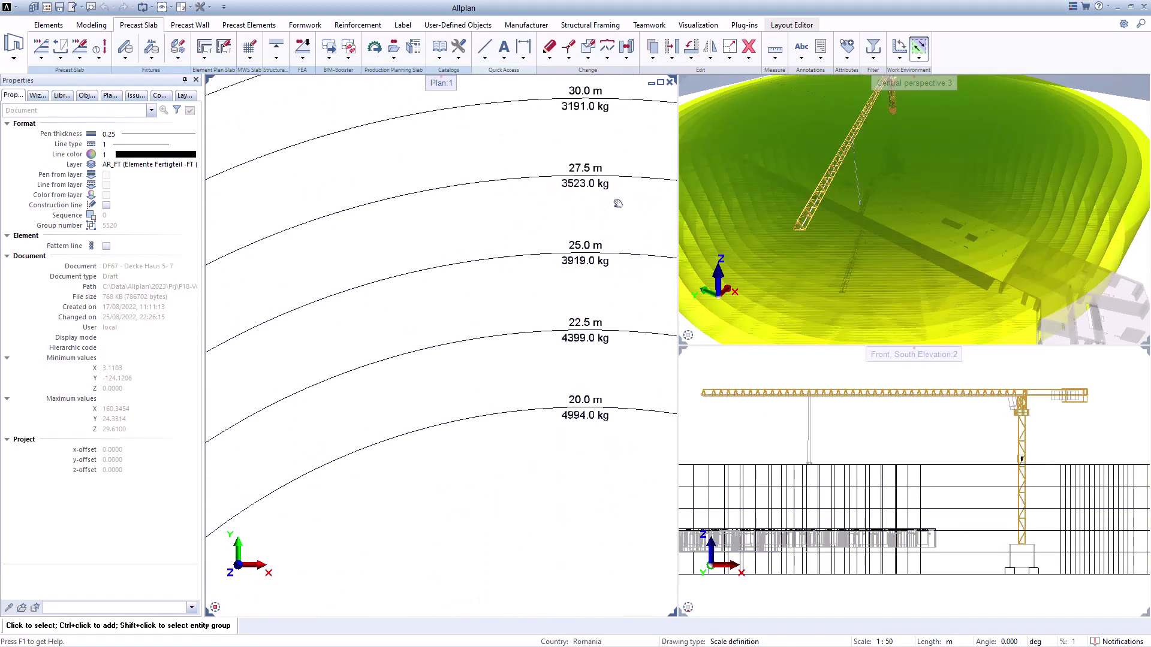
middle_drag(618, 203, 615, 297)
scroll(615, 297, down, 2)
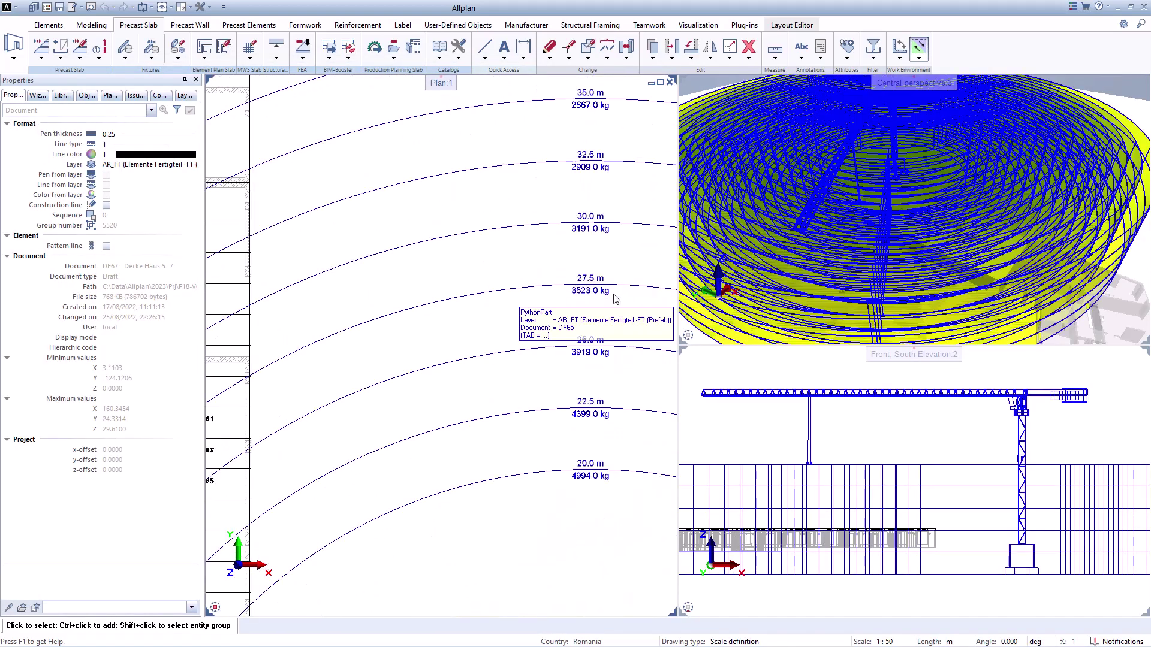
scroll(615, 297, down, 3)
Reopen the half-floor layout and adjust the slab elements' design width parameters.
double_click(401, 368)
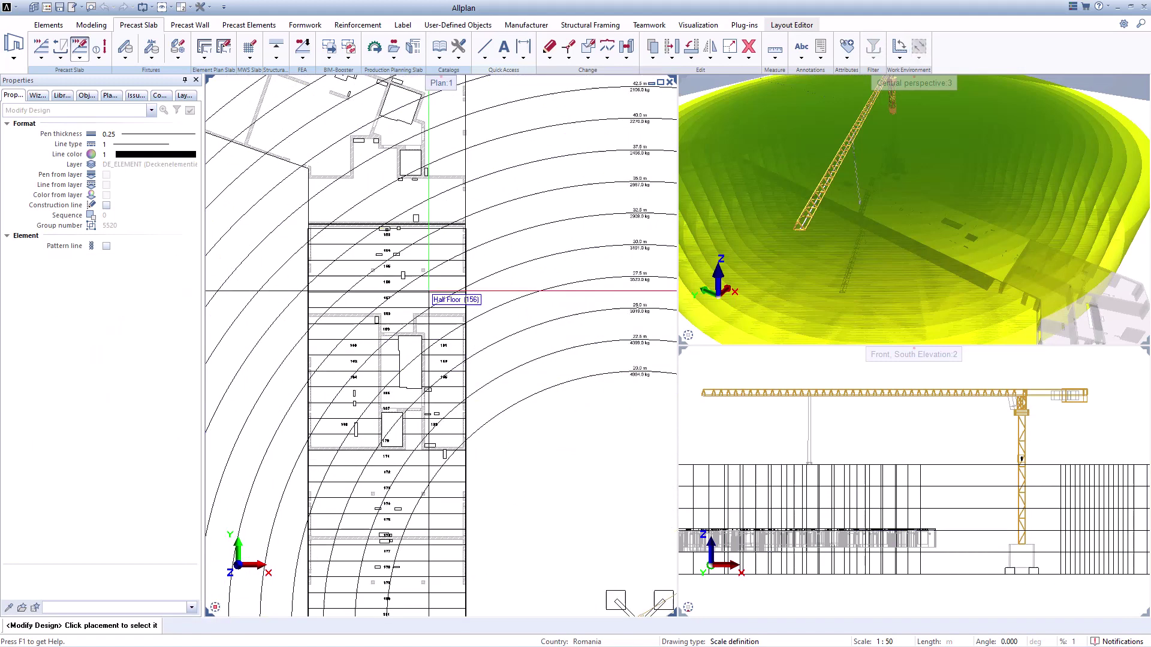
click(419, 293)
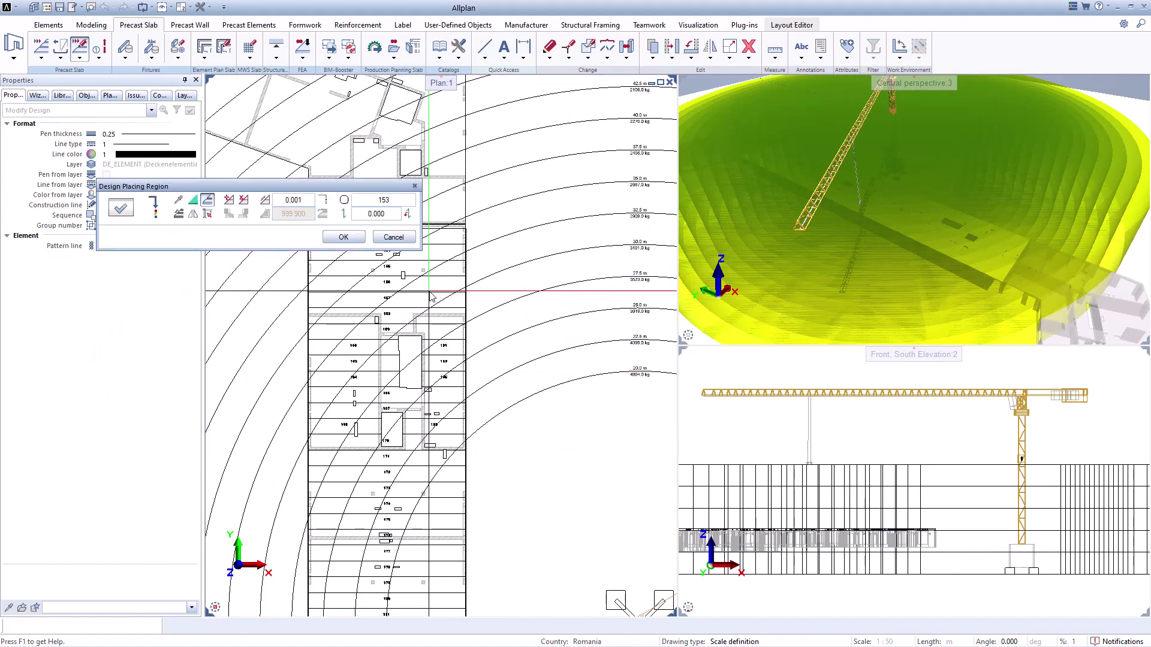
click(121, 208)
click(264, 163)
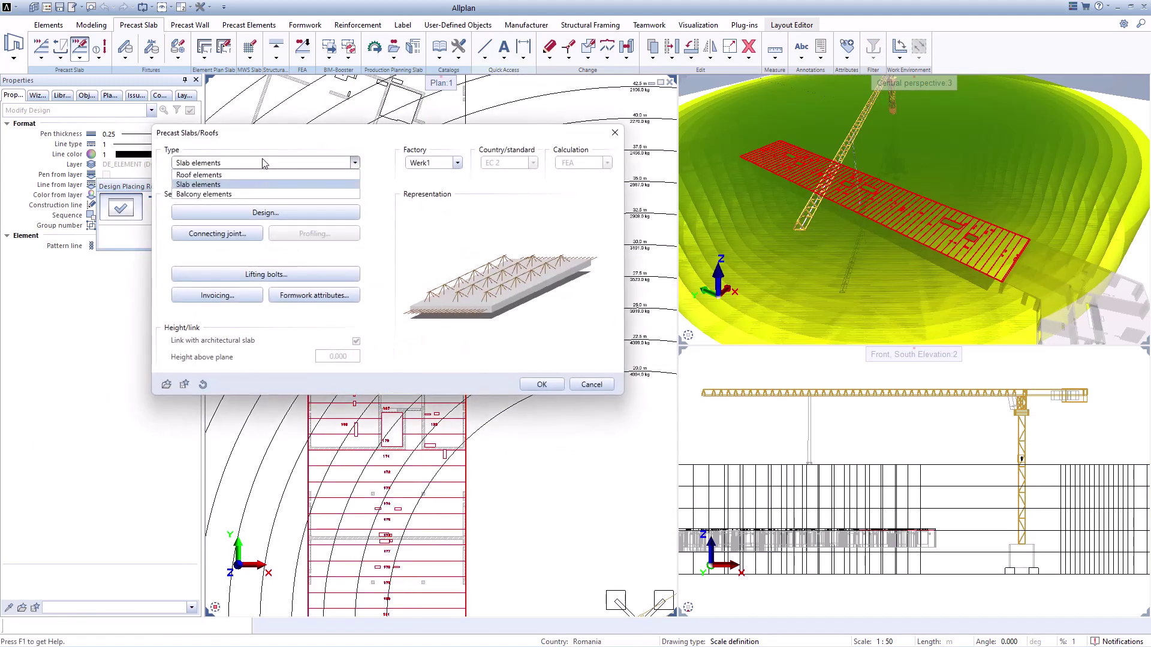
click(264, 184)
click(262, 212)
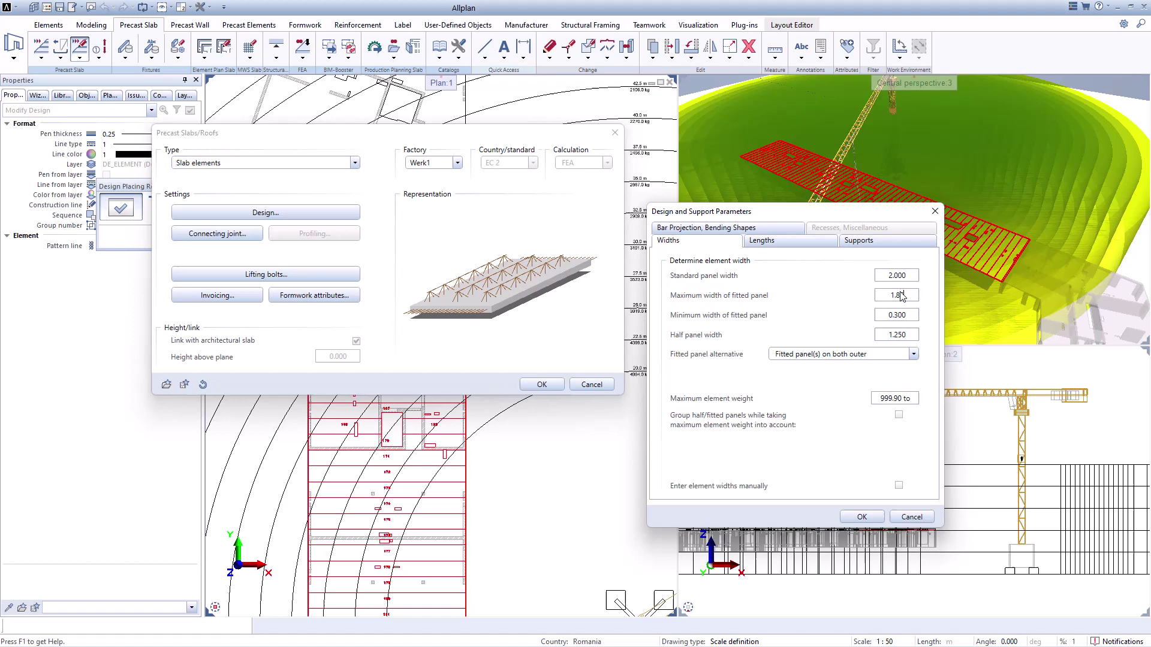
click(861, 517)
Set lifting bolt positions to use a weight-based calculation method.
click(180, 274)
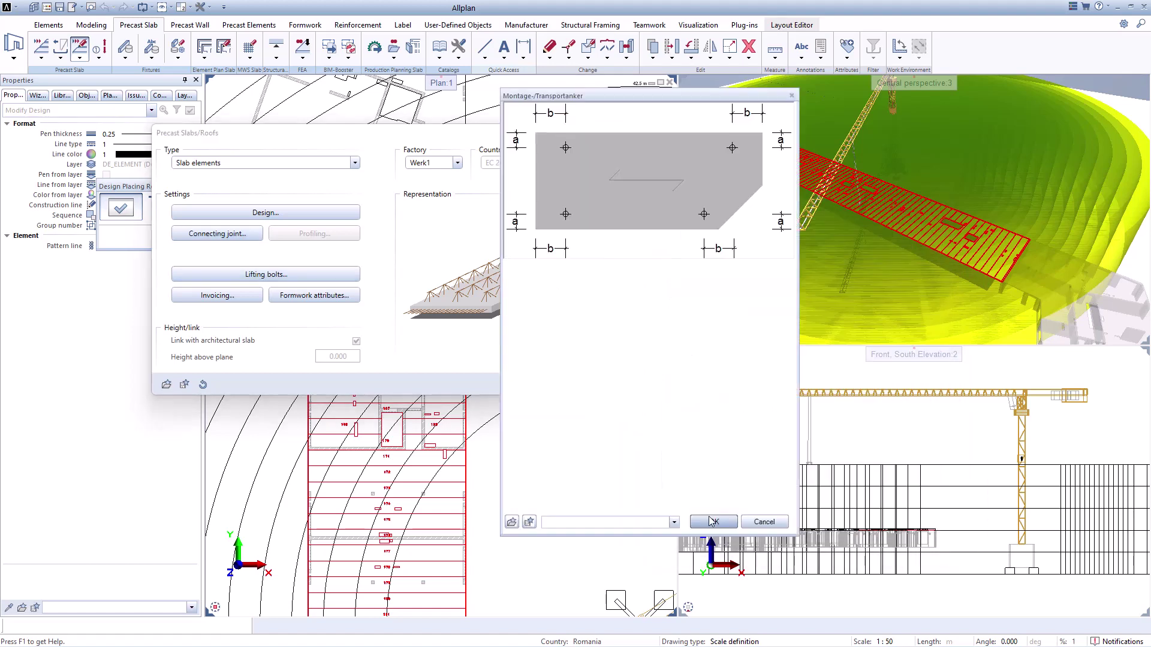
click(794, 285)
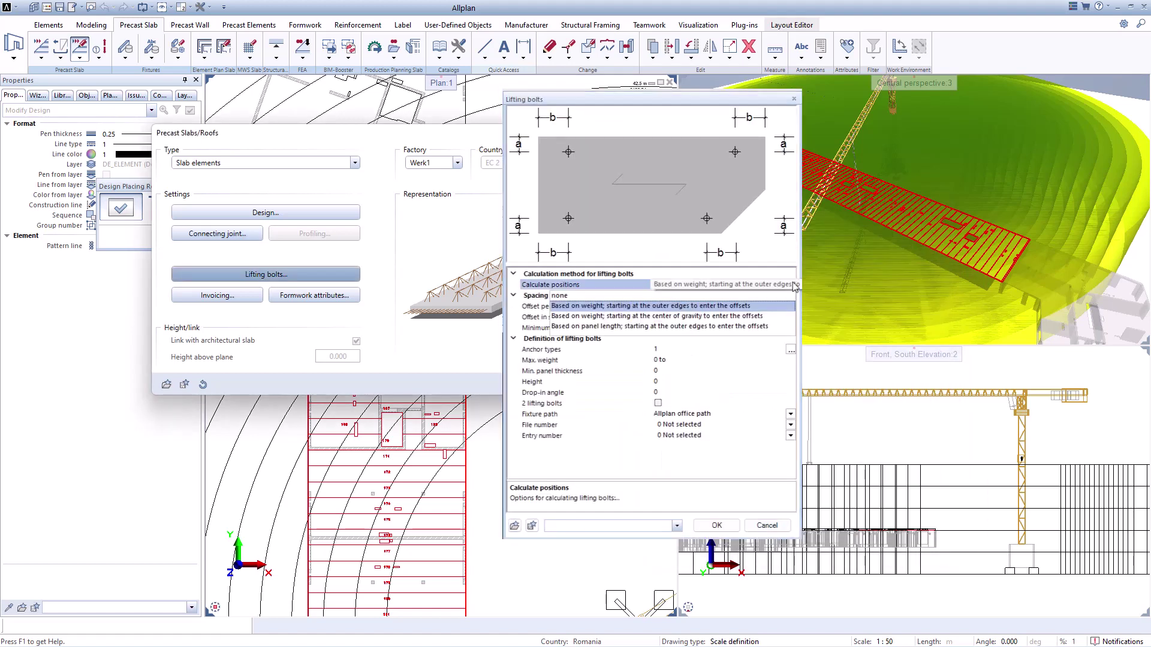
click(764, 318)
key(Return)
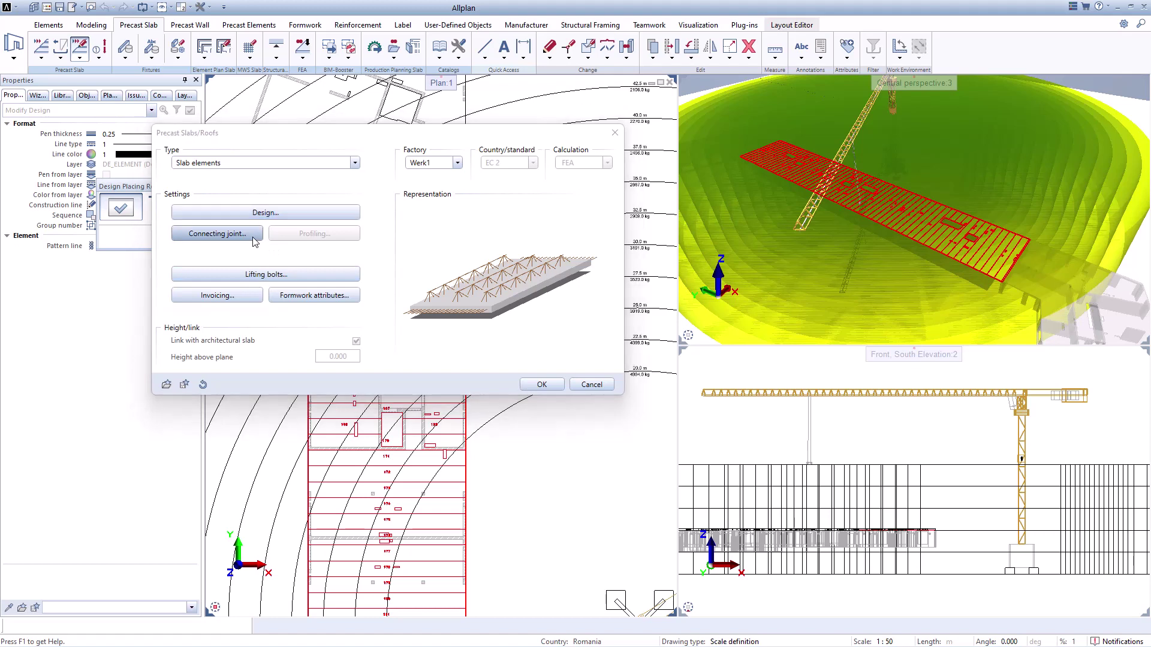
Add 1.0 cm top chamfers at connecting joints and accept the precast slab settings.
click(254, 241)
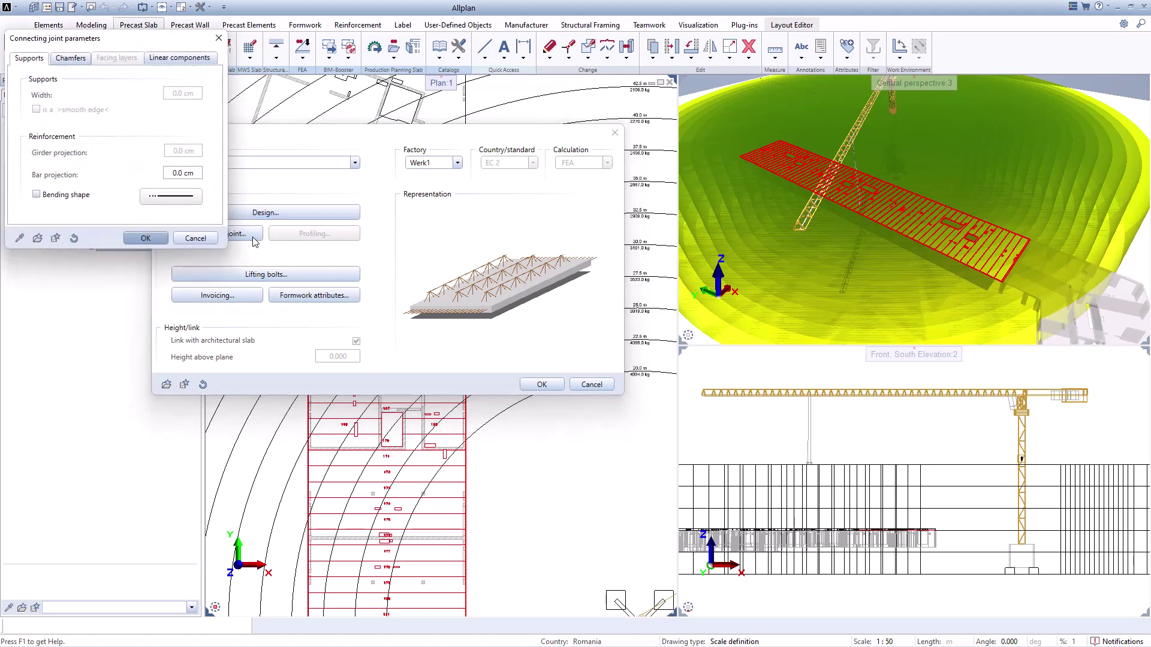
click(77, 59)
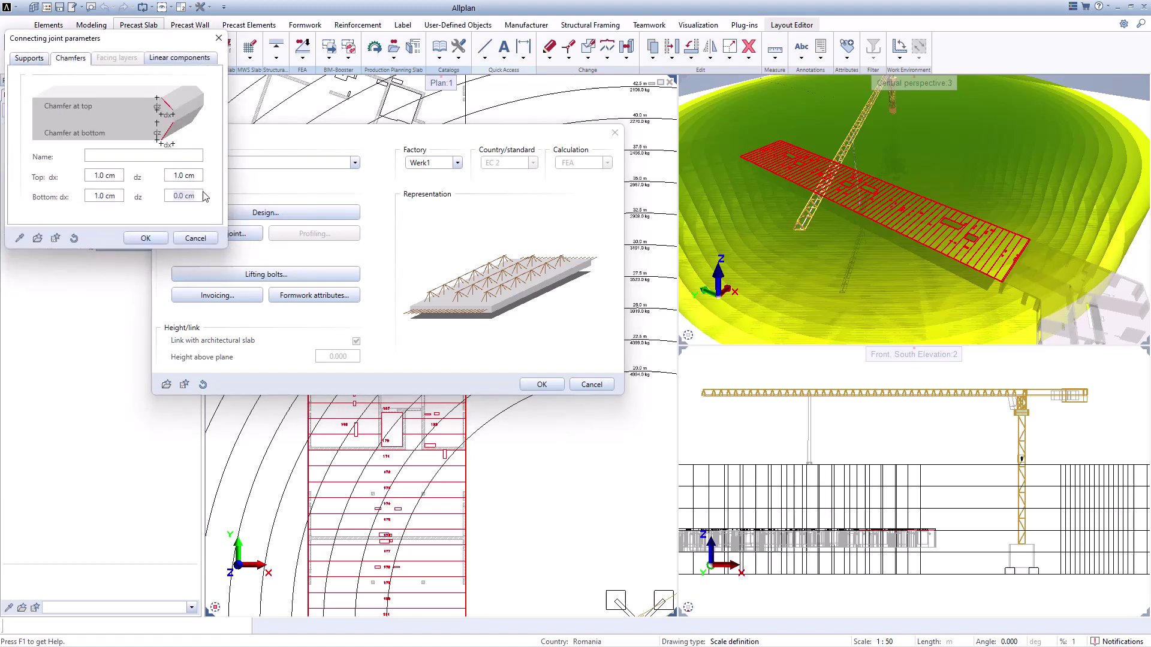
click(145, 238)
click(266, 212)
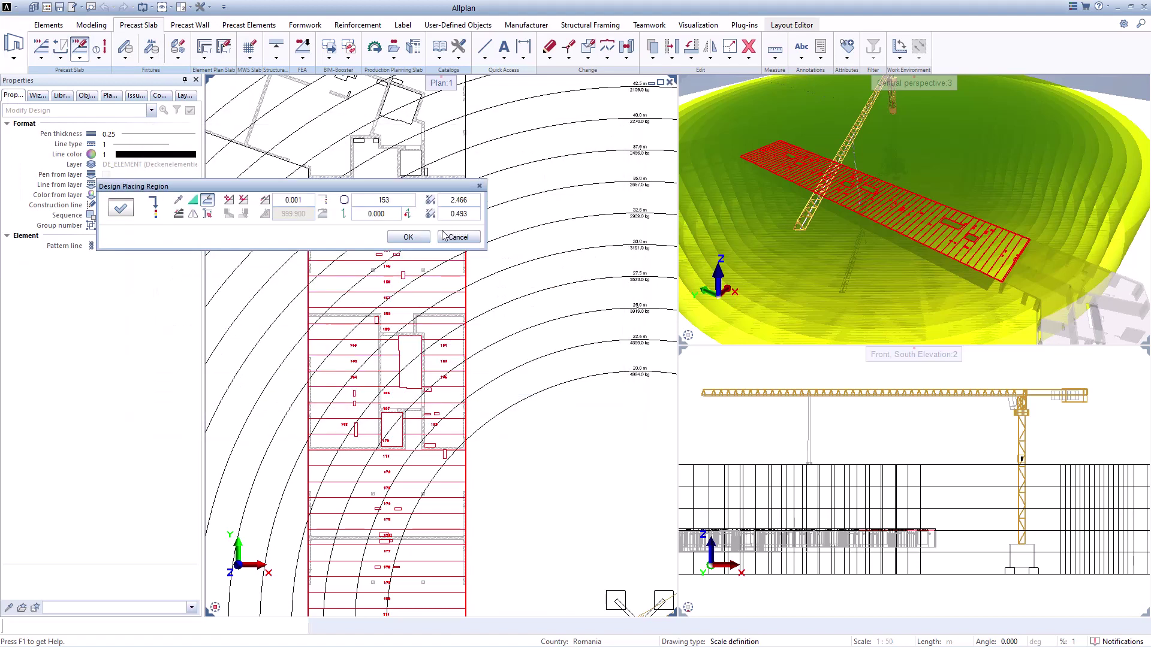
Regenerate the half-floor elements with the new settings and zoom in on elements 162–171.
click(408, 237)
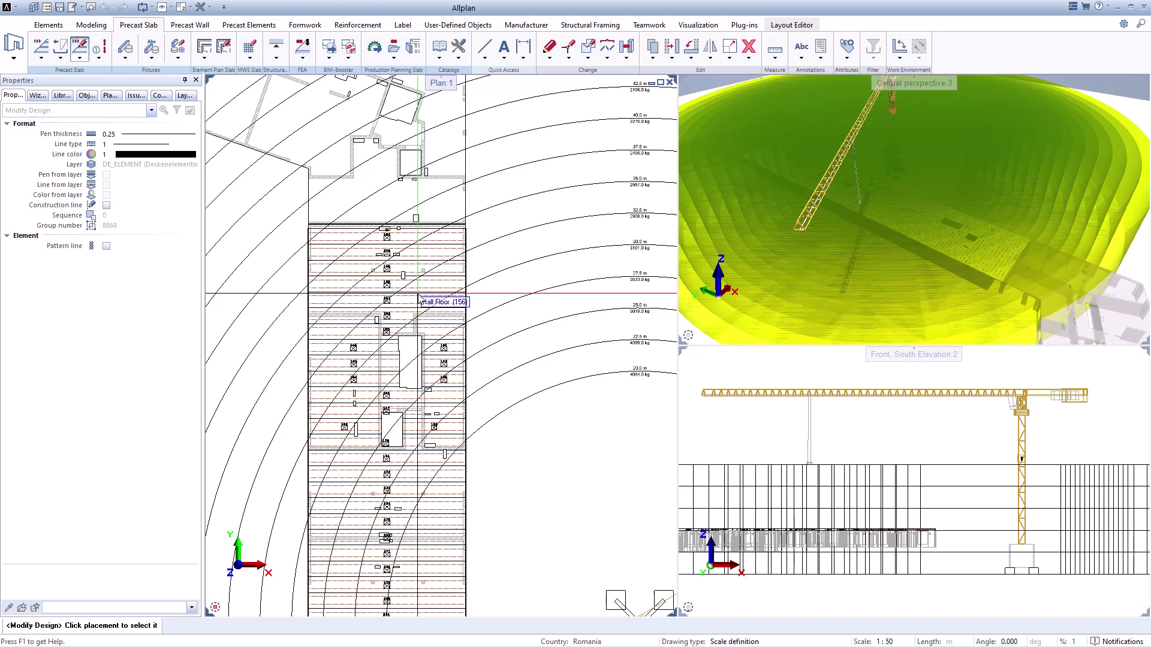
key(Escape)
scroll(400, 245, up, 2)
scroll(401, 244, up, 3)
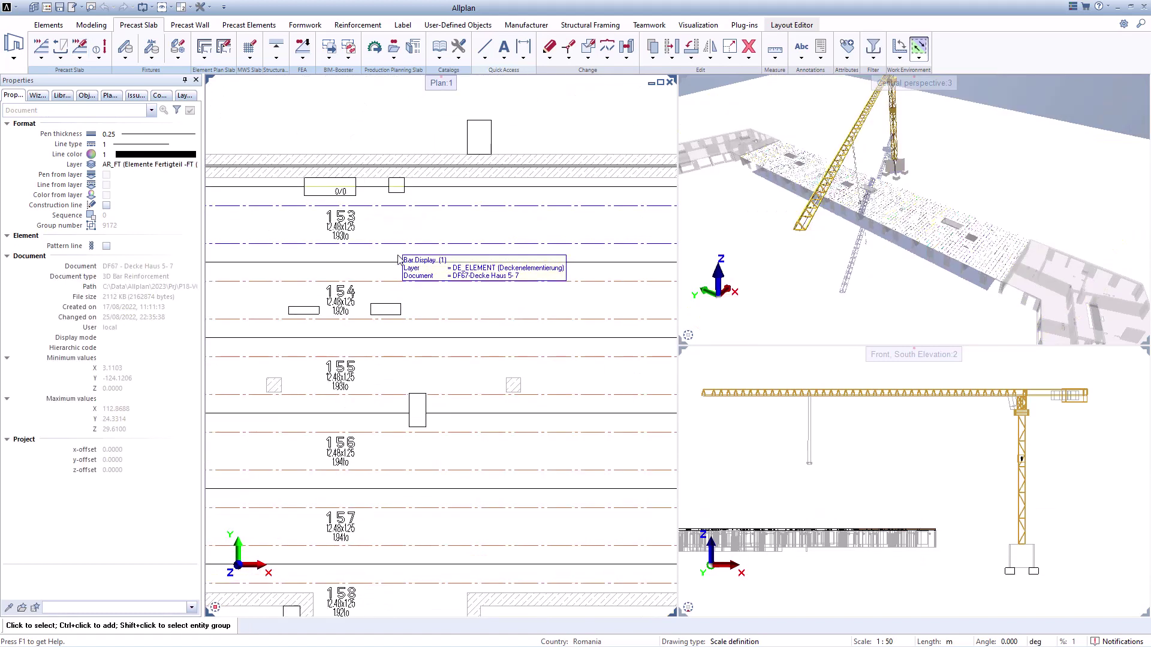
scroll(485, 477, up, 1)
middle_drag(484, 478, 452, 232)
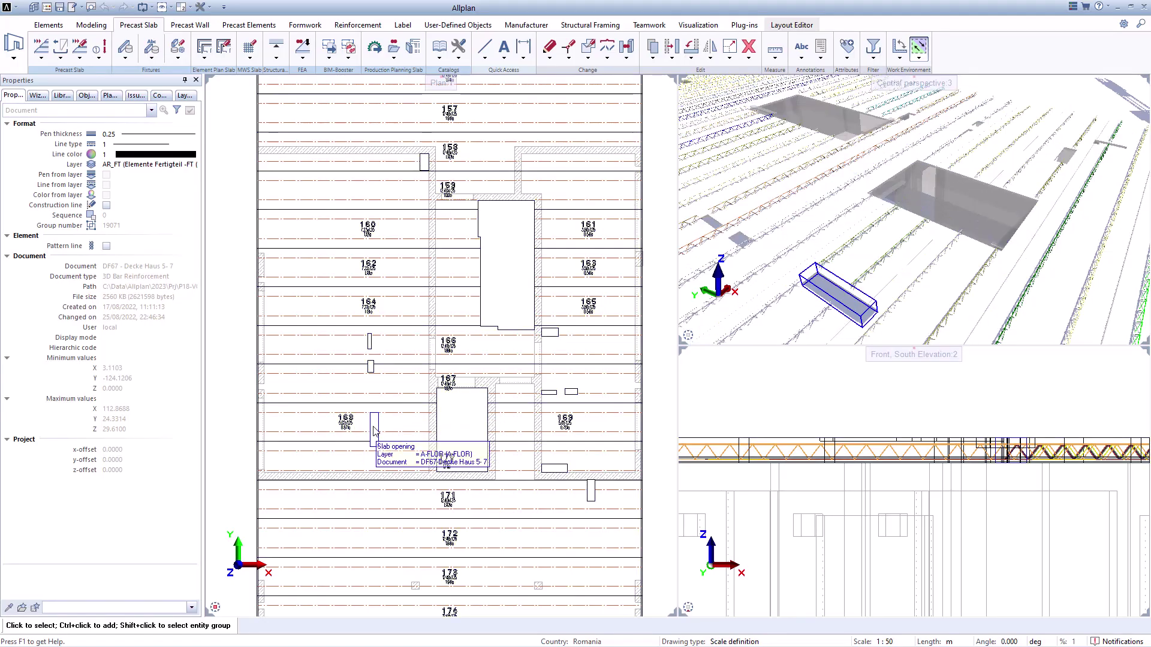
Delete the small slab opening beside precast element 168.
click(374, 429)
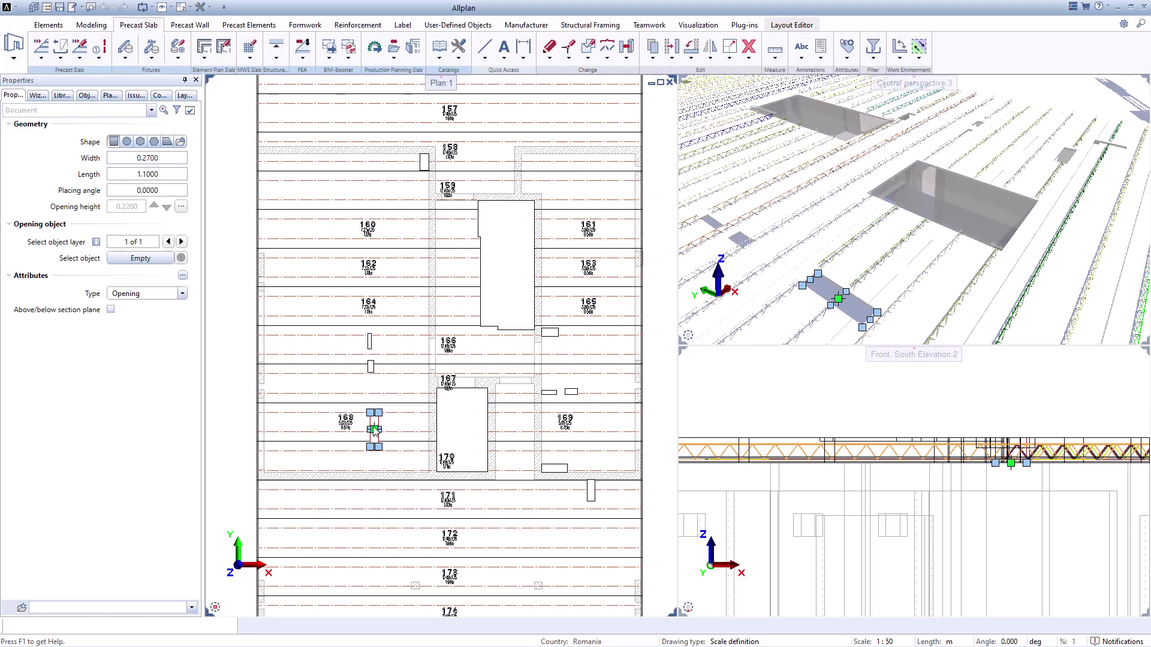
key(Delete)
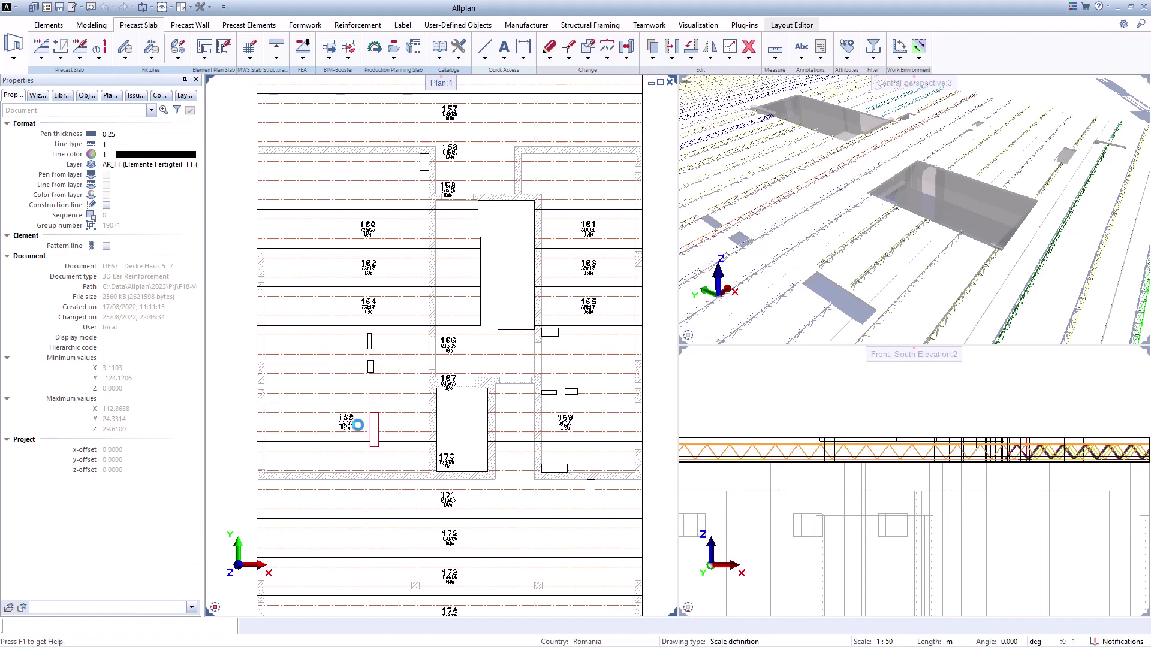
scroll(358, 429, up, 3)
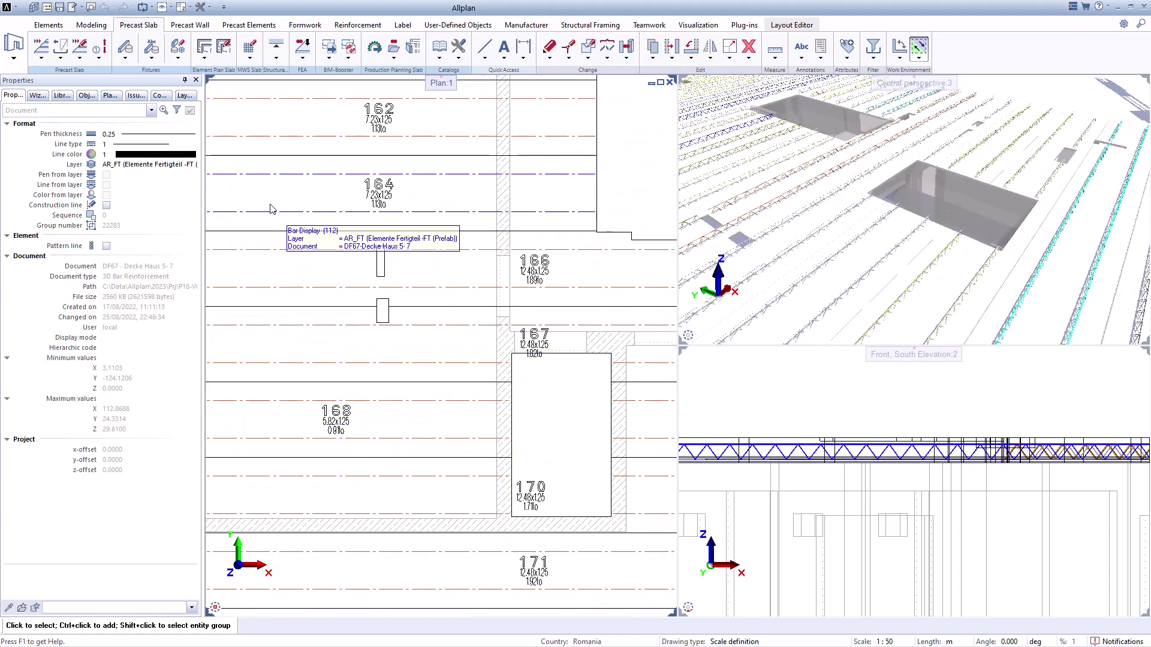
Set the opening below element 164 to replace cut reinforcement automatically, with same opening reinforcement.
click(76, 59)
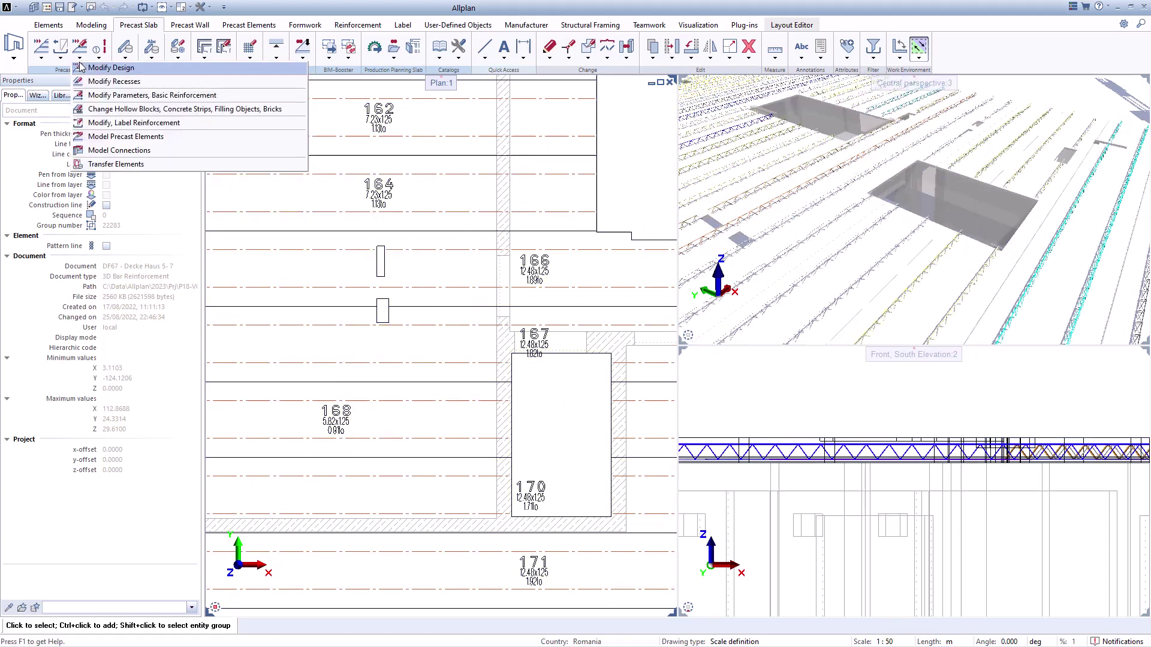
click(92, 81)
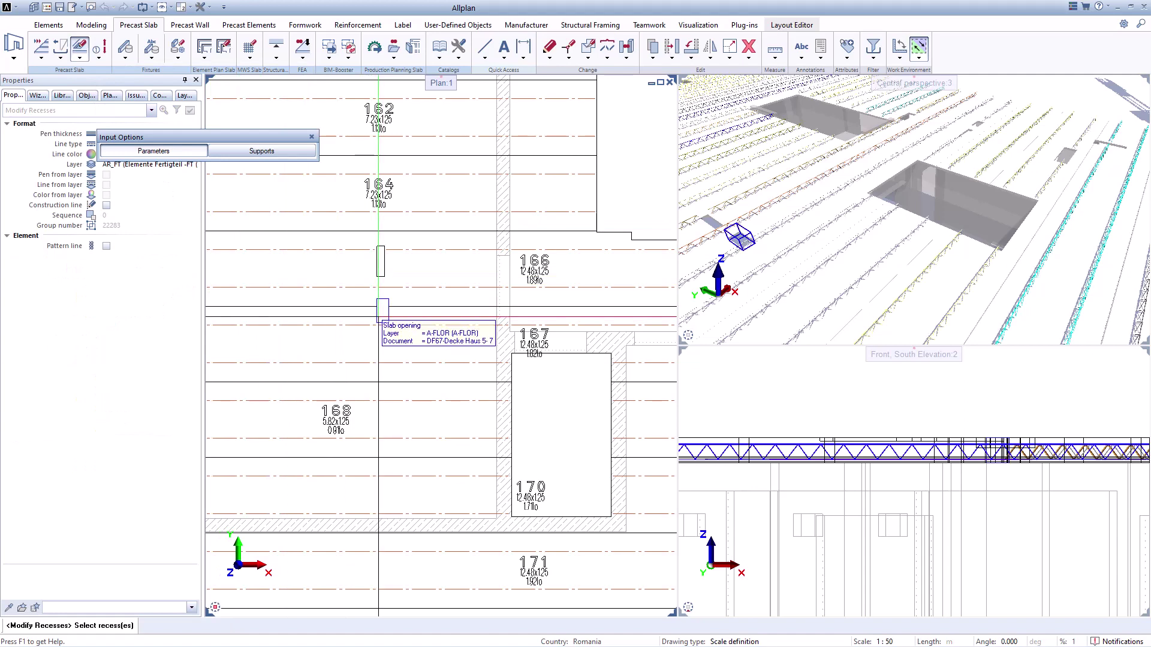
click(379, 316)
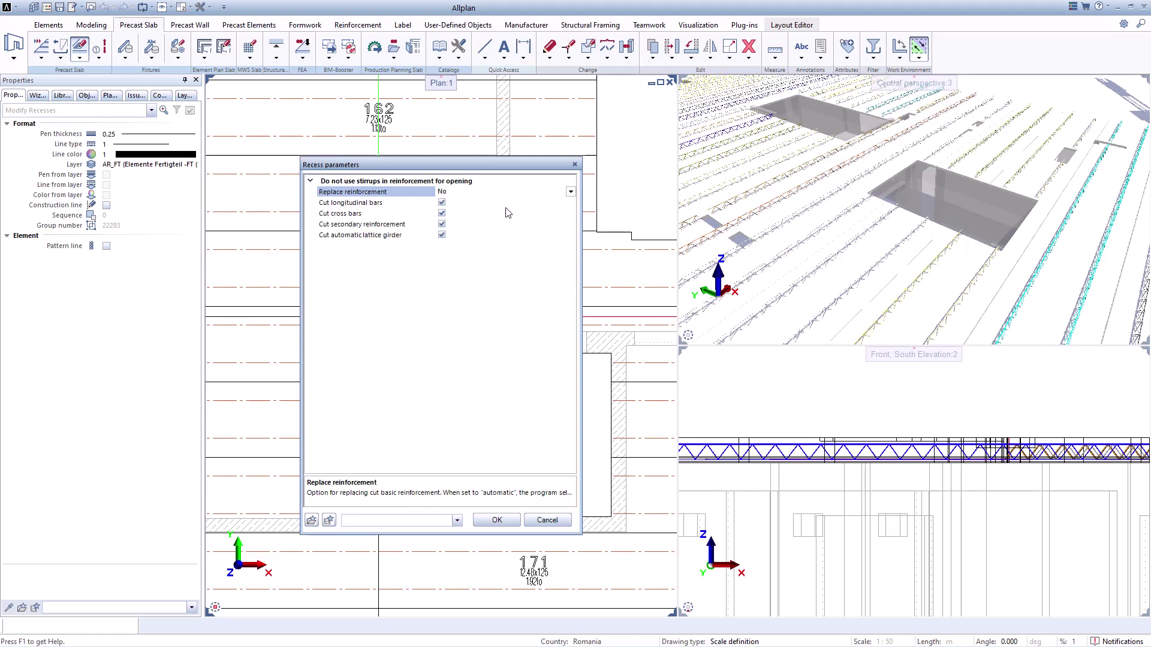
click(570, 192)
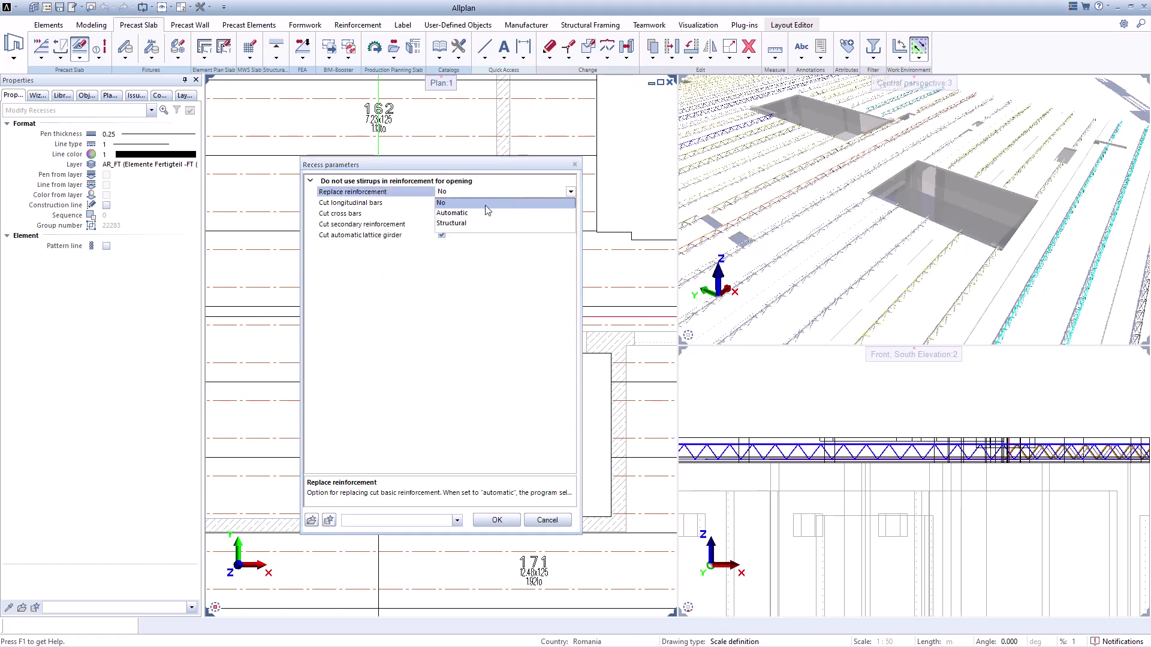
key(Escape)
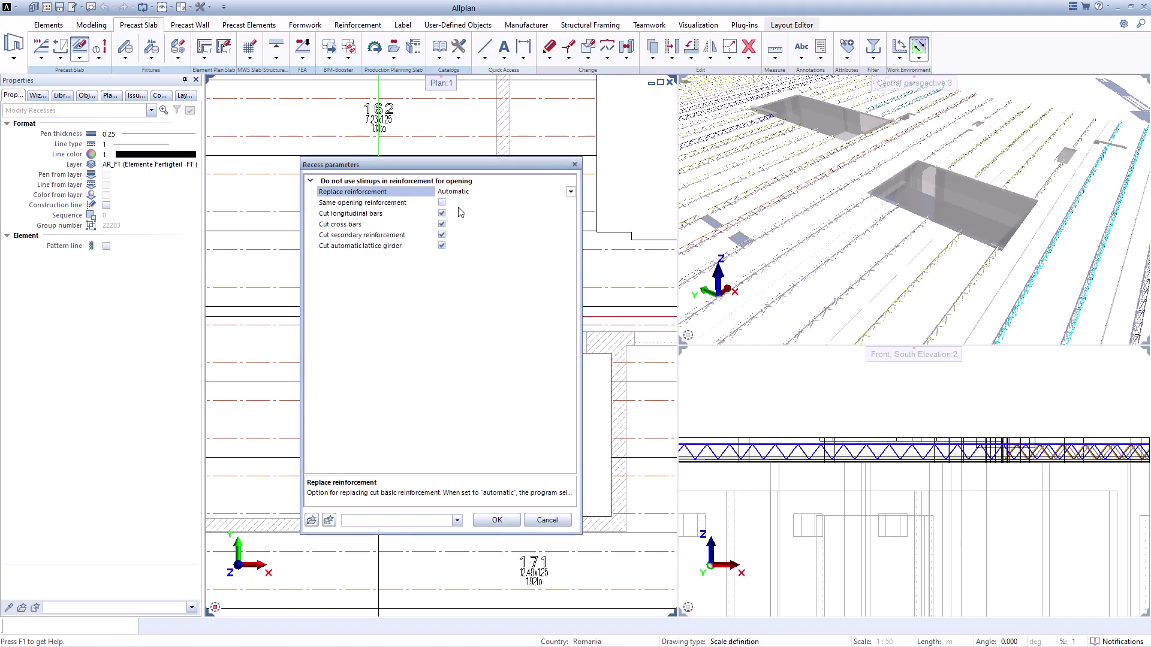
click(456, 203)
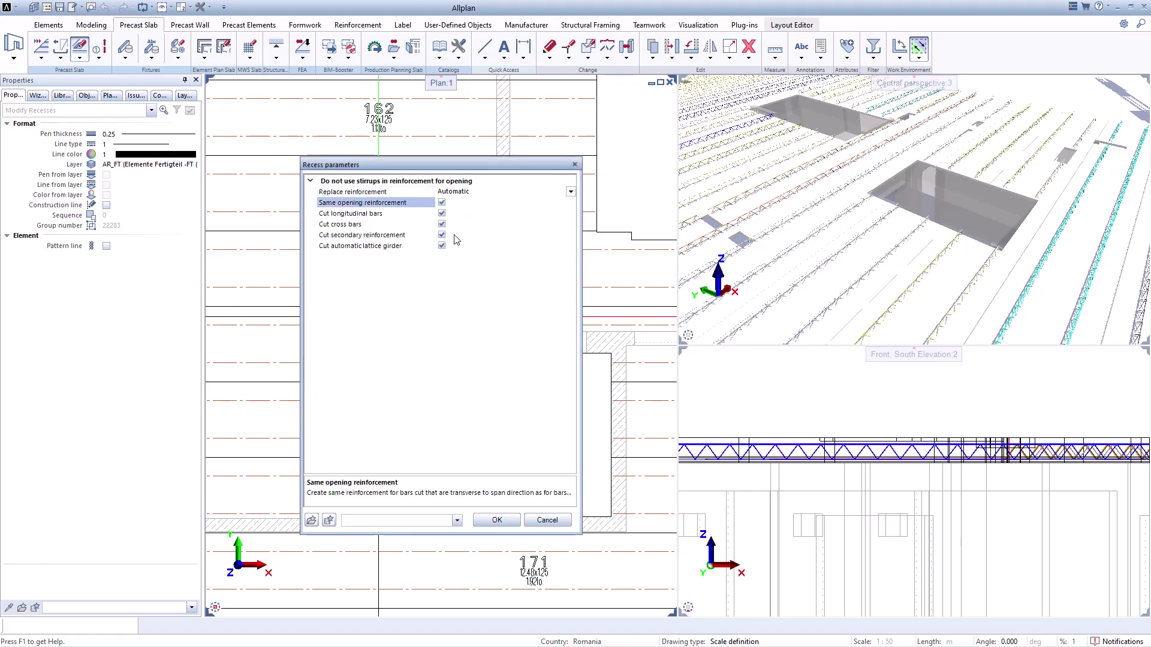
click(502, 520)
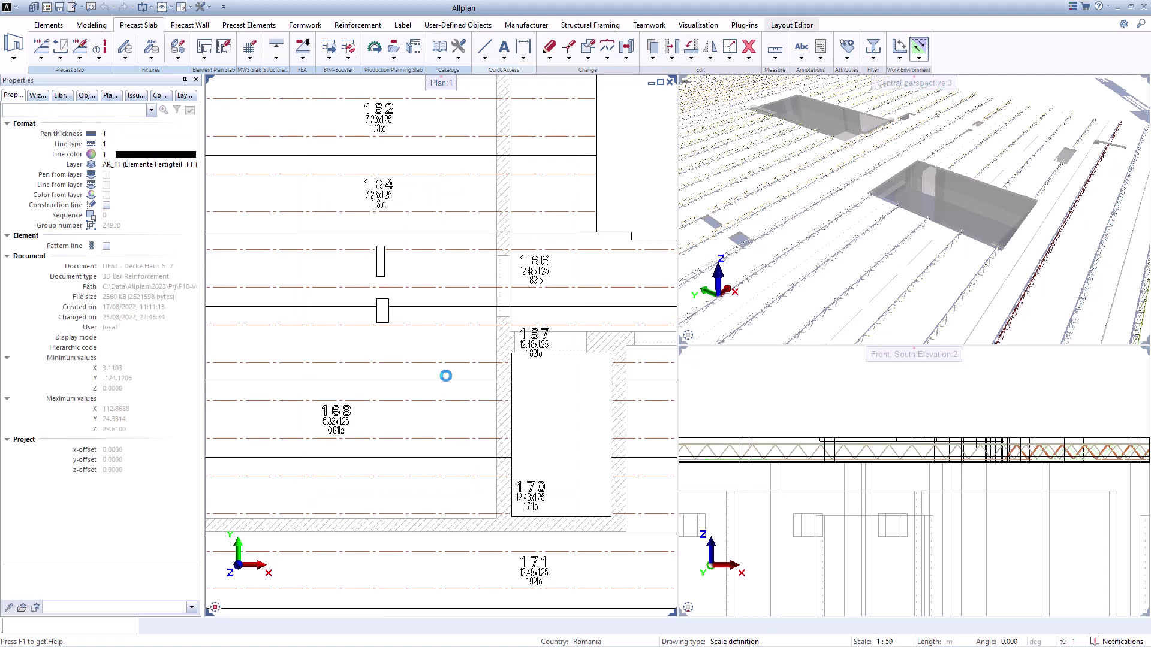
Create an element plan for half-floor element 166 using the Prefab Slab A3 layout.
scroll(497, 353, up, 2)
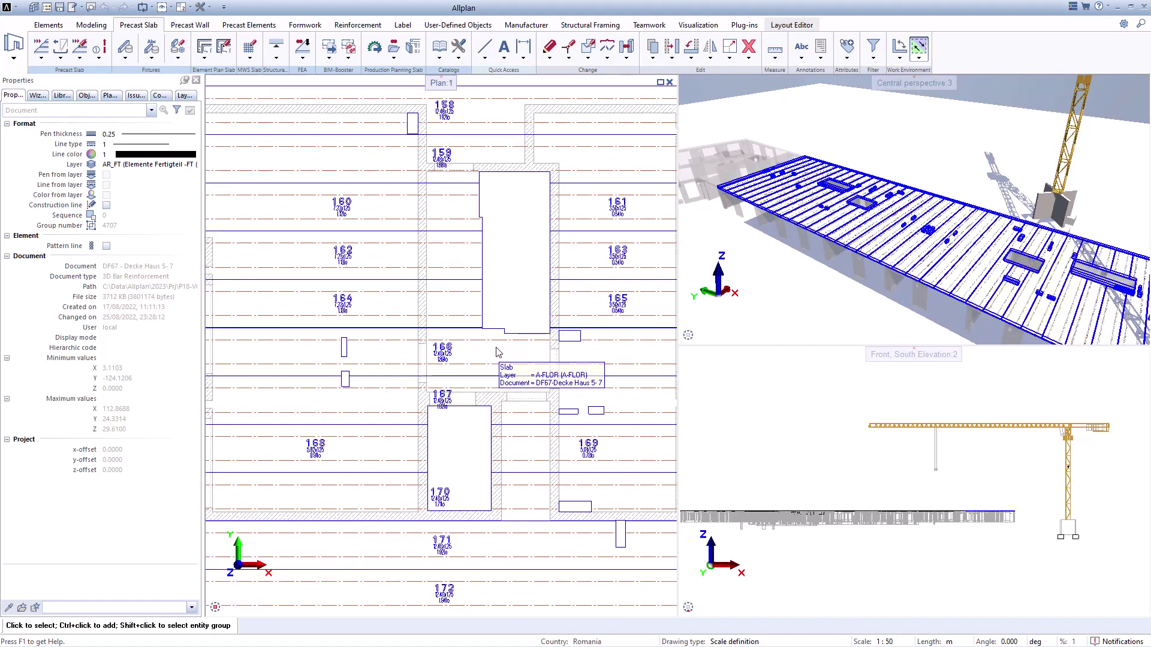
scroll(497, 353, up, 1)
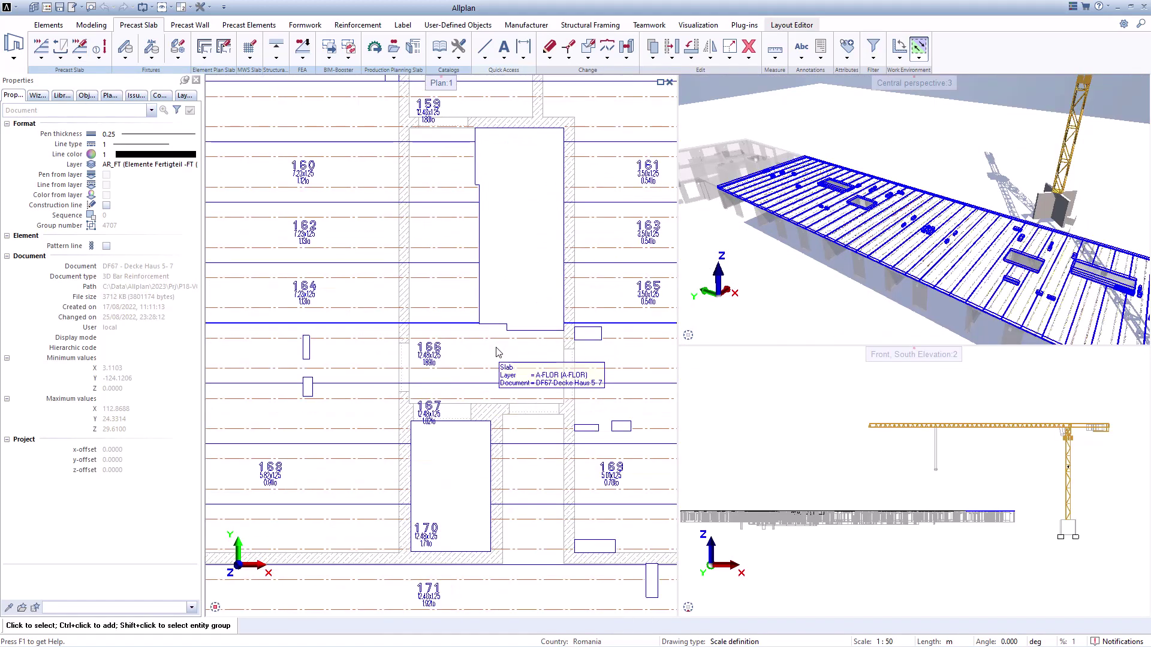
click(210, 57)
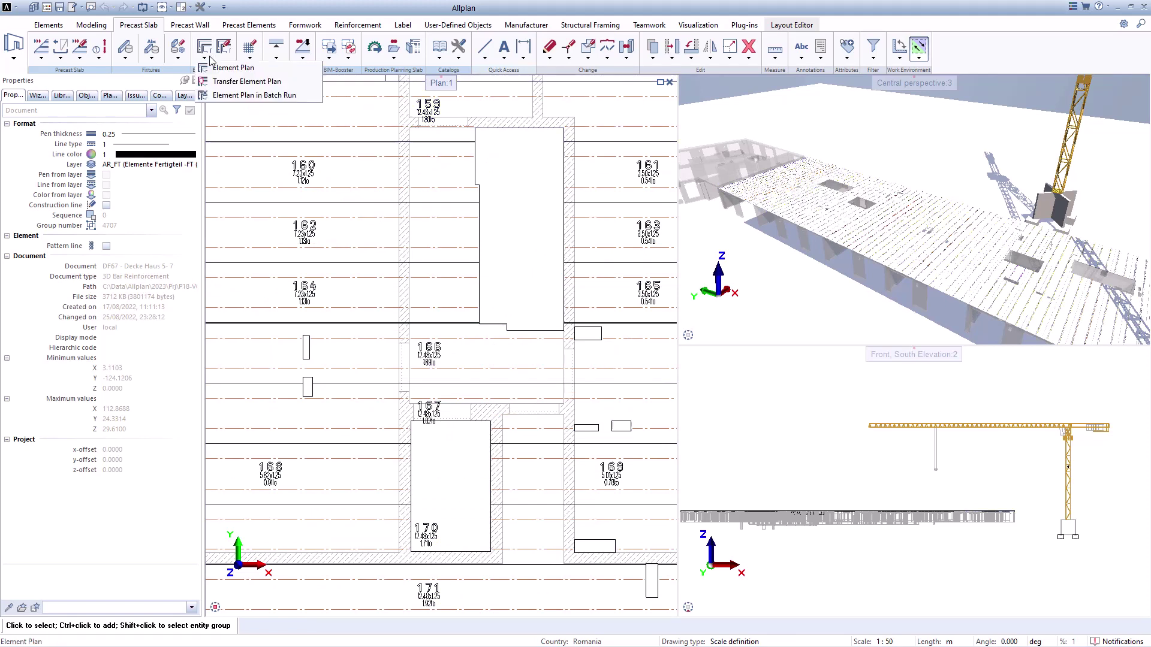
click(217, 70)
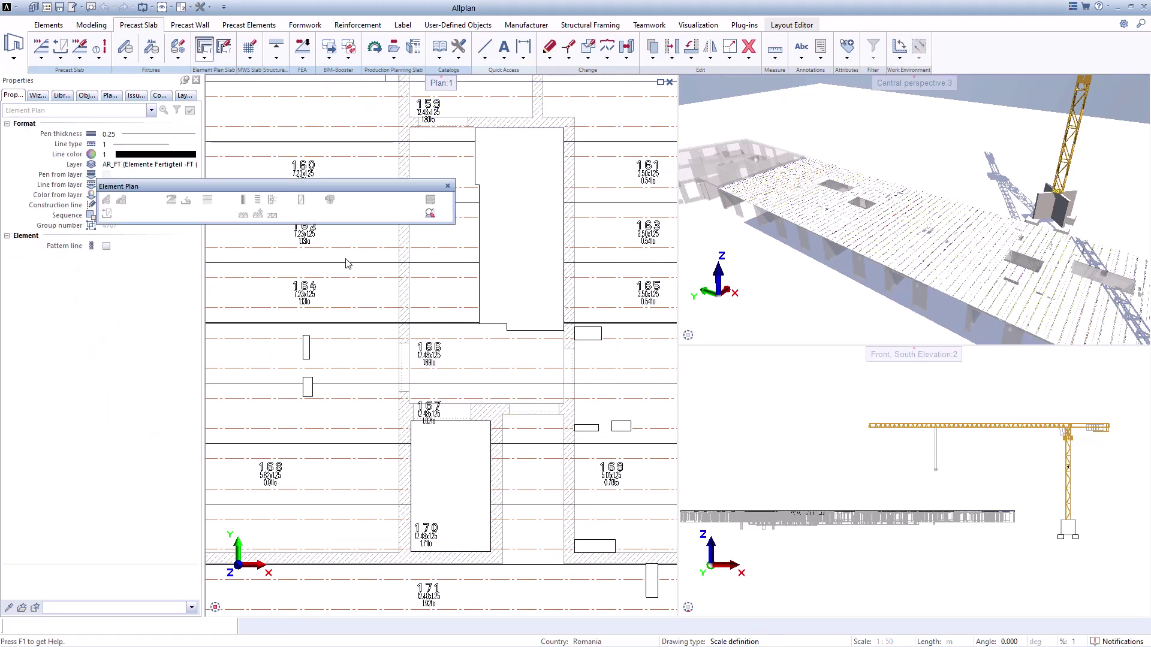
click(384, 348)
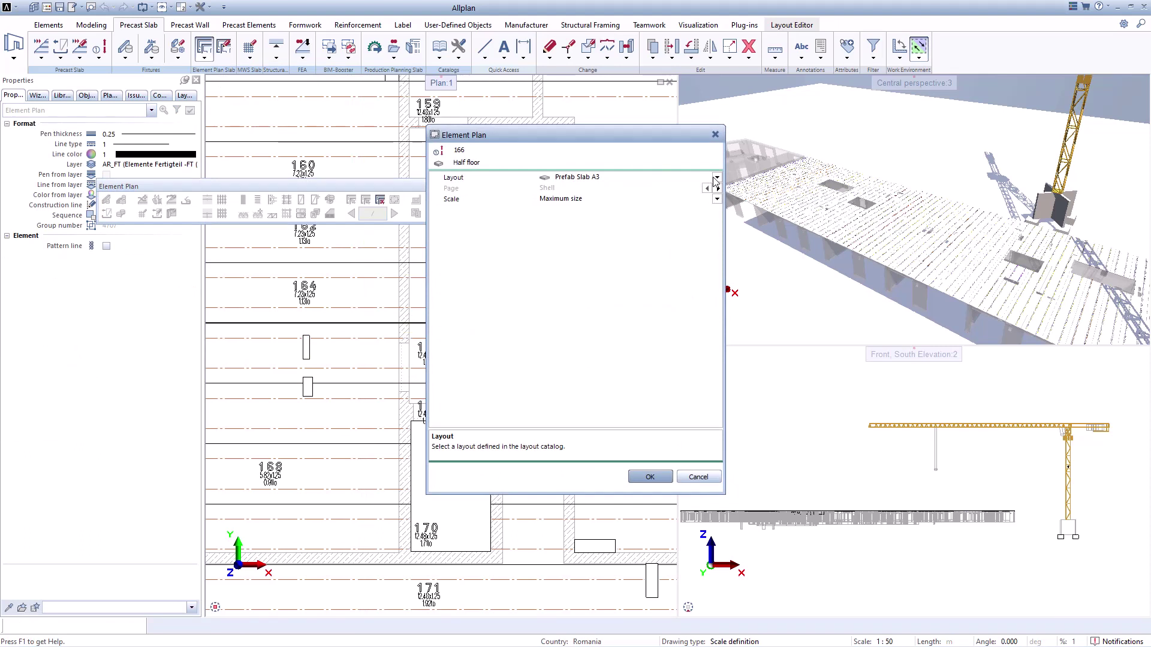
click(717, 178)
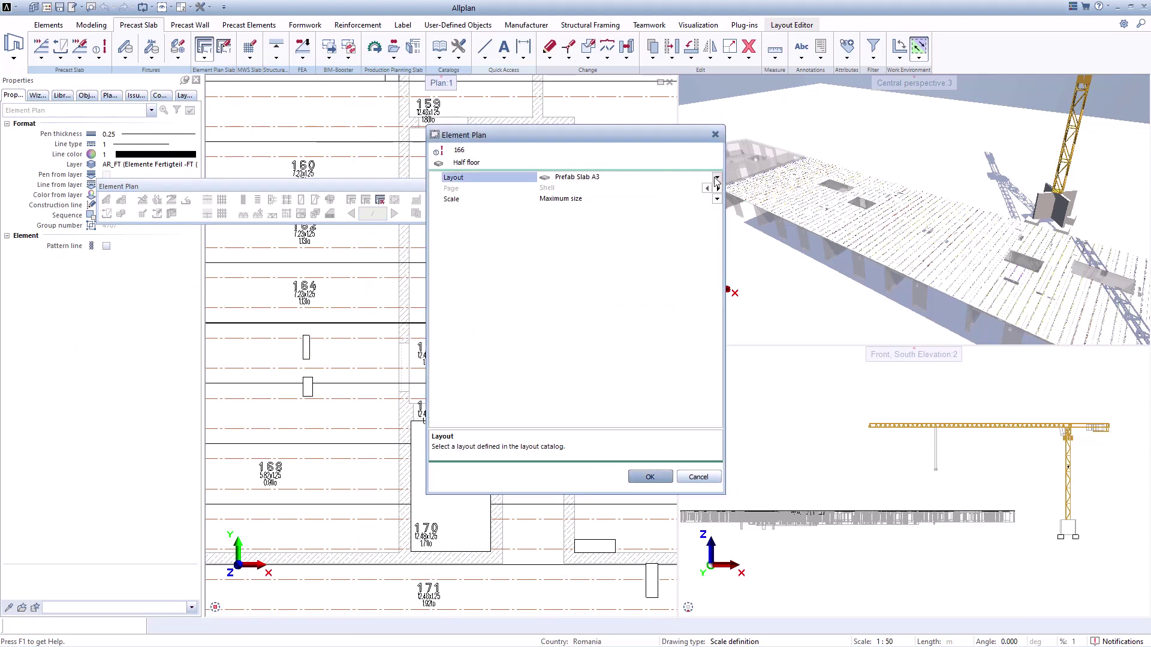
click(645, 478)
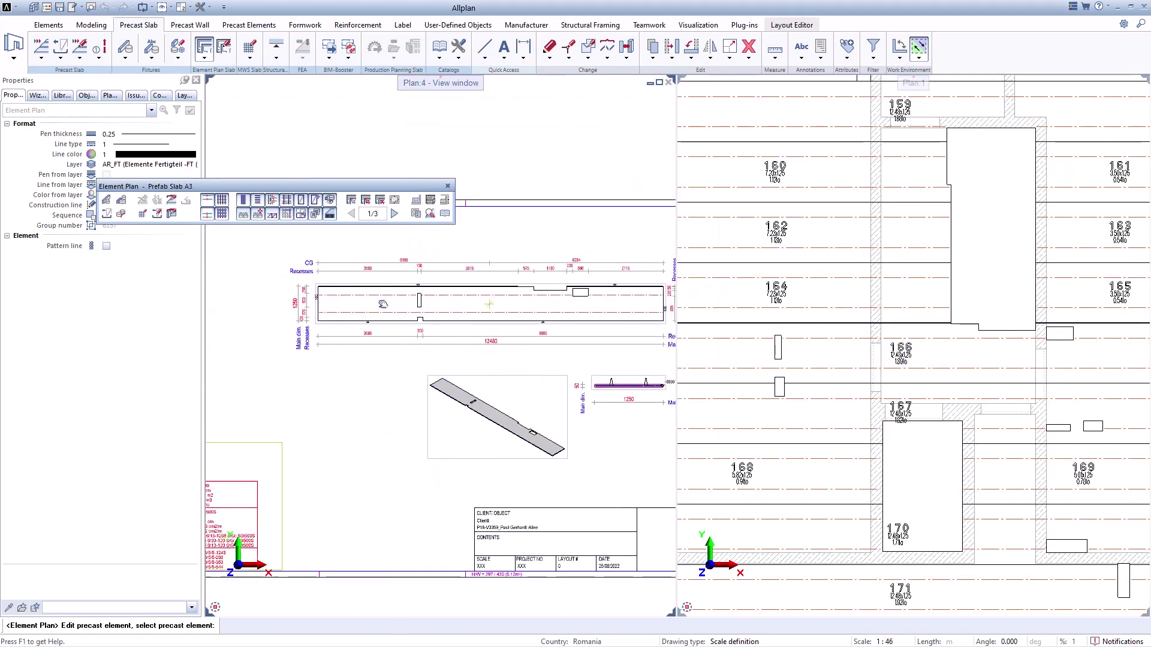
Review sheets 1–3 of element 166's plan, including the bar list and bending-shape schedule.
scroll(383, 304, up, 3)
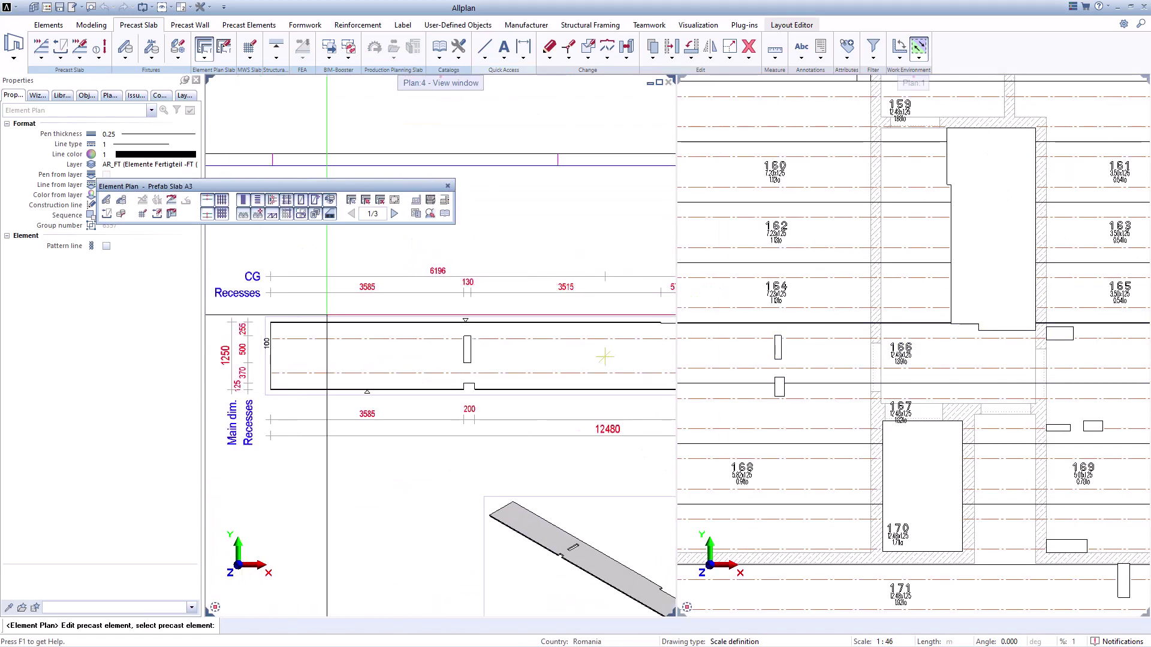
mouse_move(605, 357)
middle_down()
mouse_move(248, 293)
mouse_move(90, 293)
middle_up()
click(394, 213)
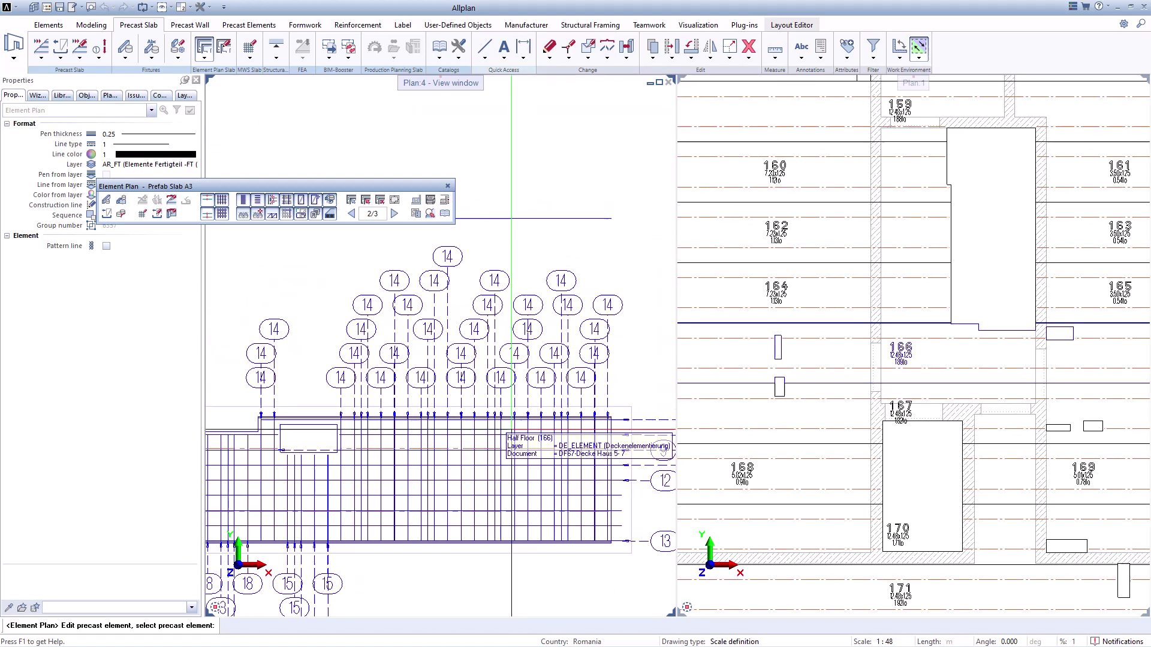
mouse_move(540, 451)
middle_down()
mouse_move(522, 458)
mouse_move(390, 431)
mouse_move(179, 359)
mouse_move(158, 334)
mouse_move(154, 251)
middle_up()
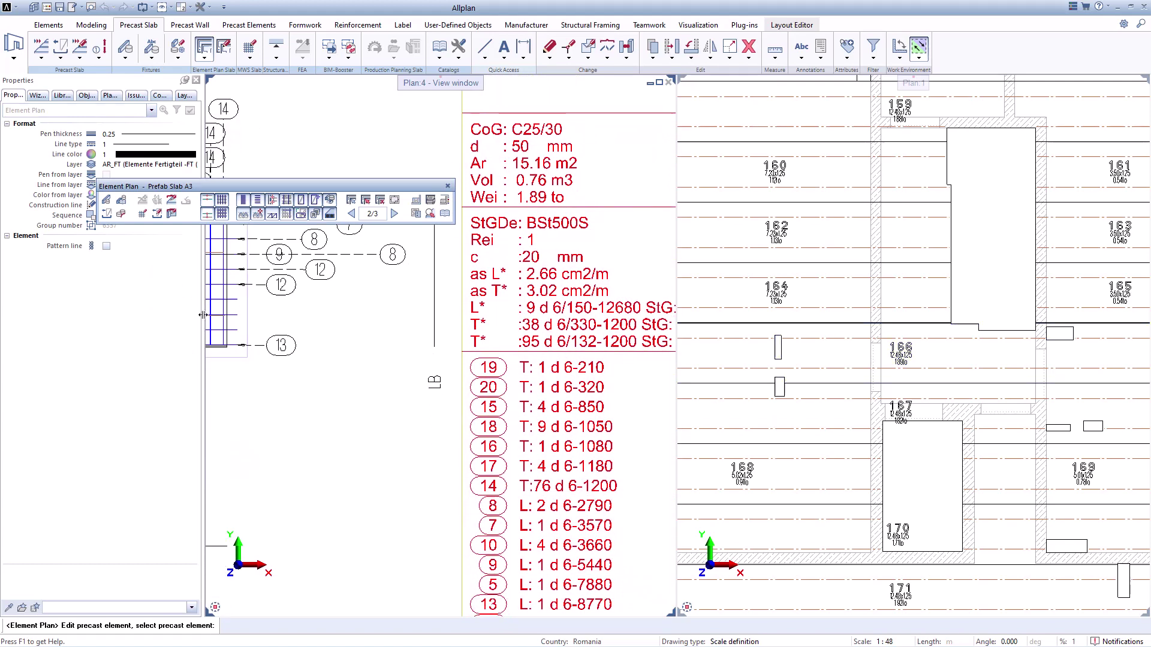
click(393, 214)
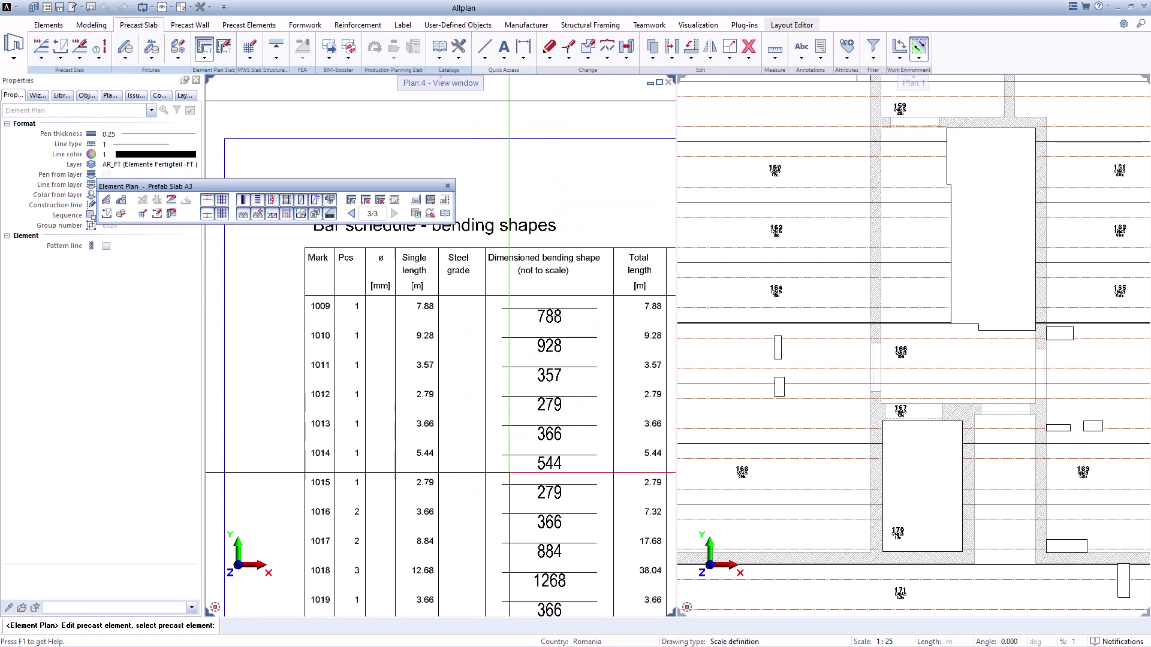
middle_drag(516, 476, 506, 95)
Close the element plan and generate NC production data for Half Floor Pos. 166, widening the preview.
key(Escape)
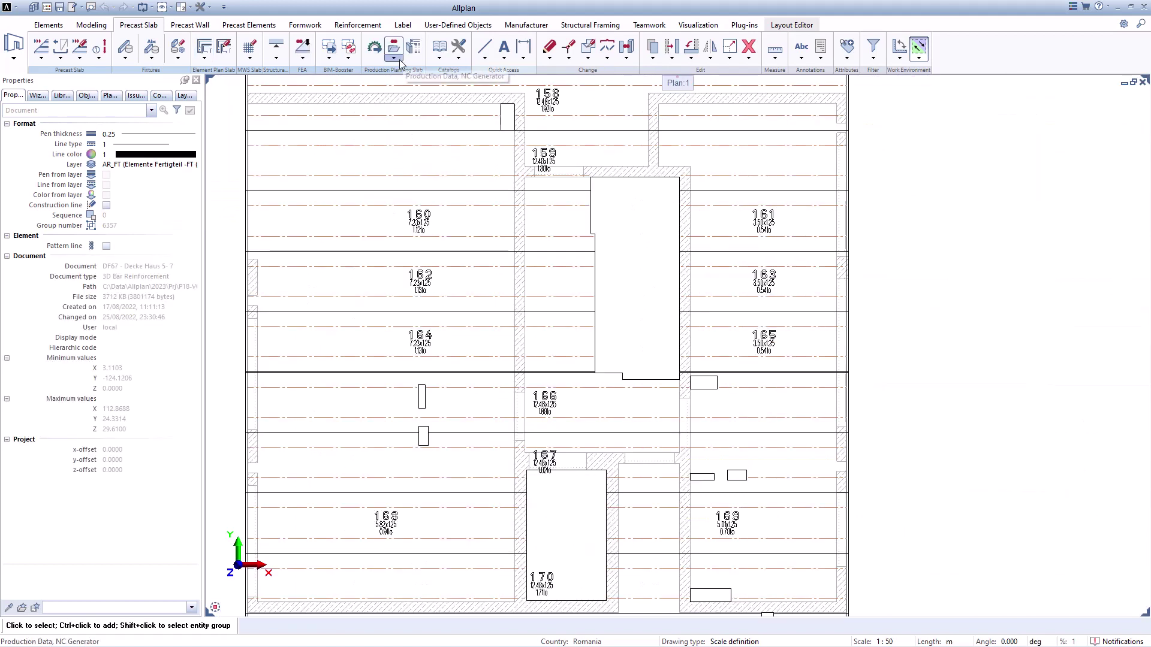
click(400, 62)
click(402, 67)
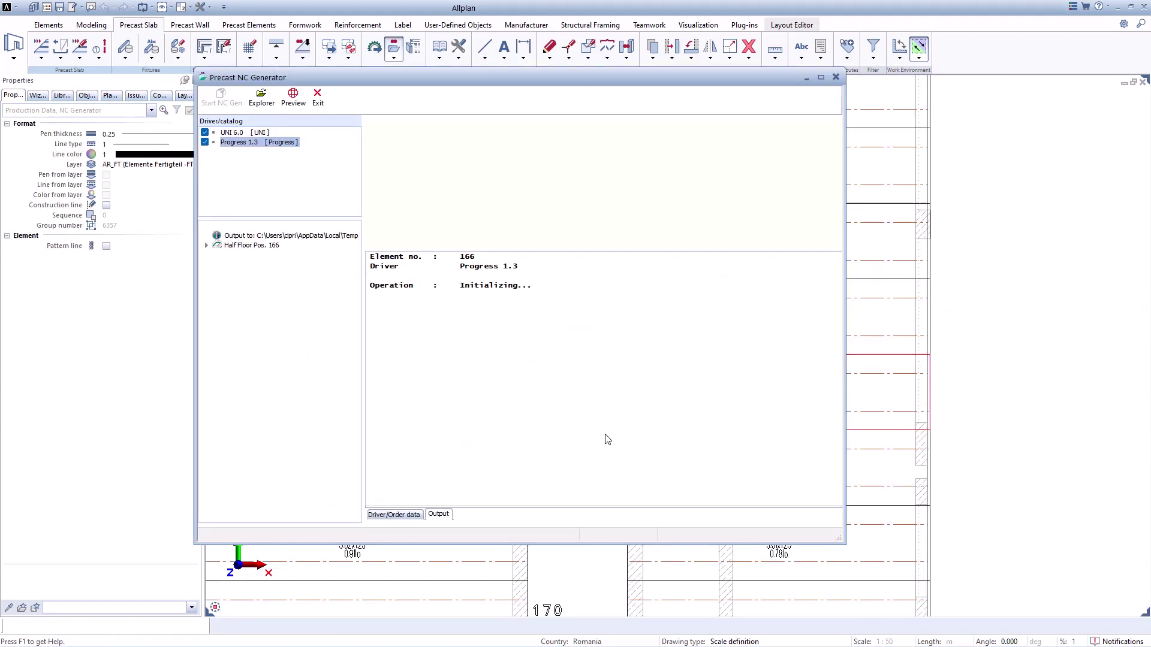
click(208, 246)
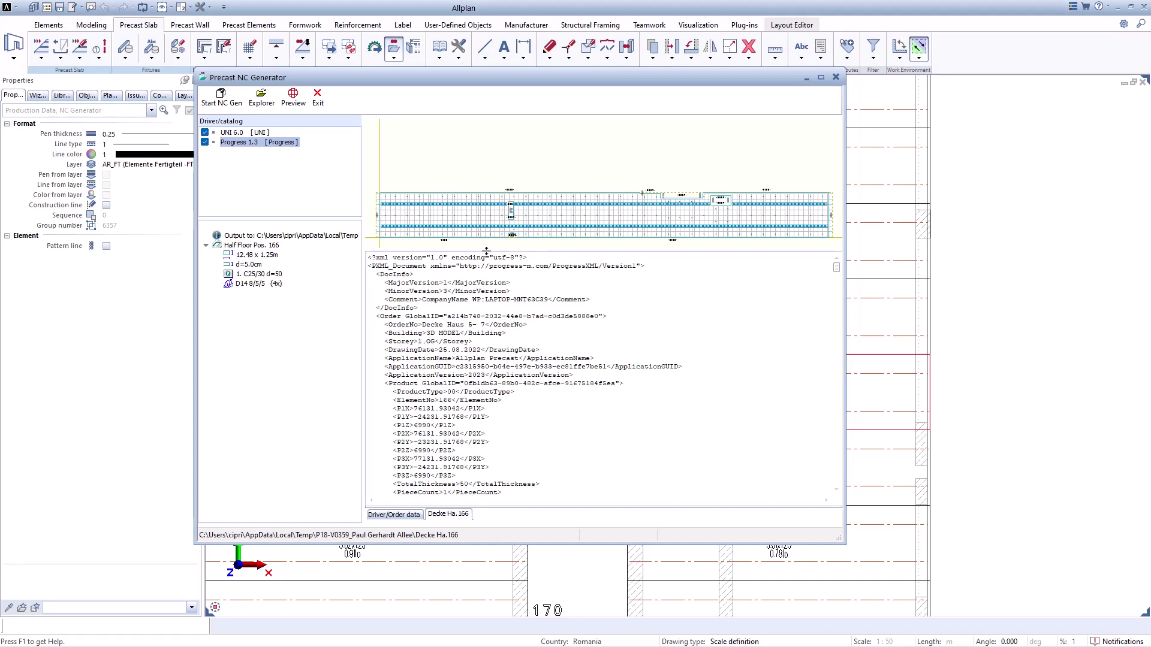
drag(849, 385, 961, 385)
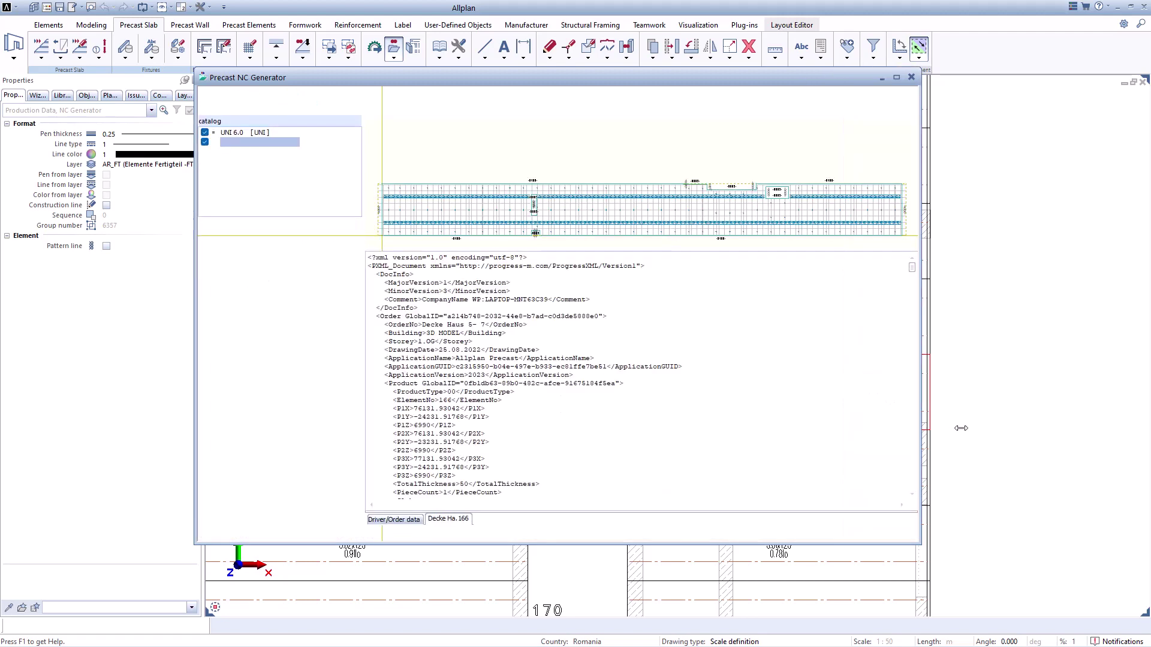